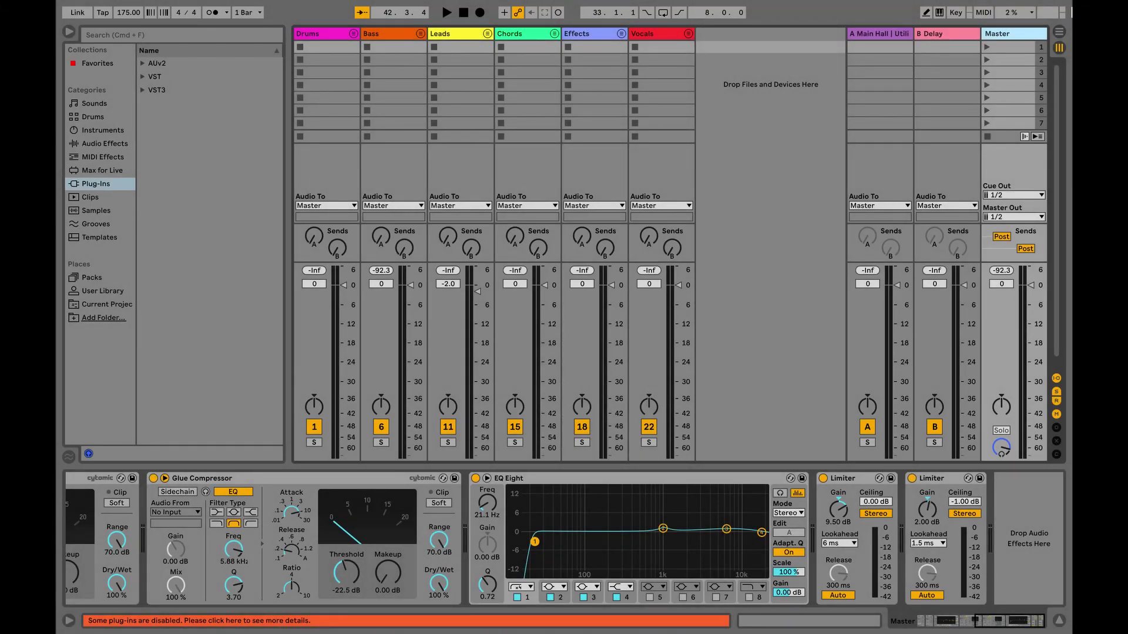
# Step: Bring the macOS menu bar into view above Live to reach the Live menu
pyautogui.moveTo(104, 7)
pyautogui.click(103, 7)
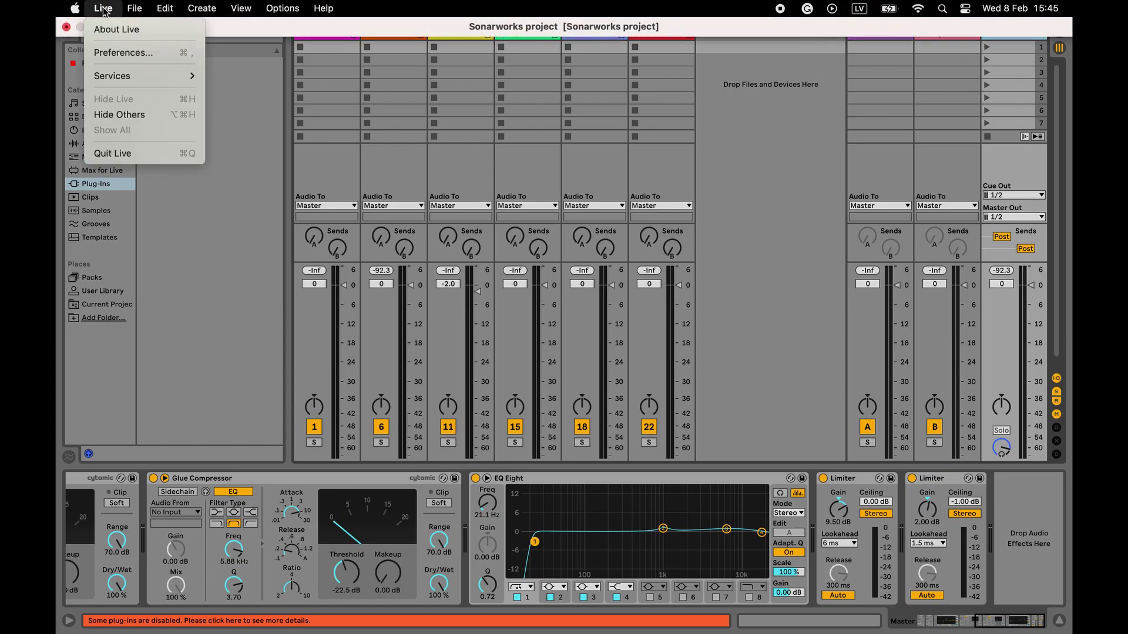
pyautogui.click(118, 54)
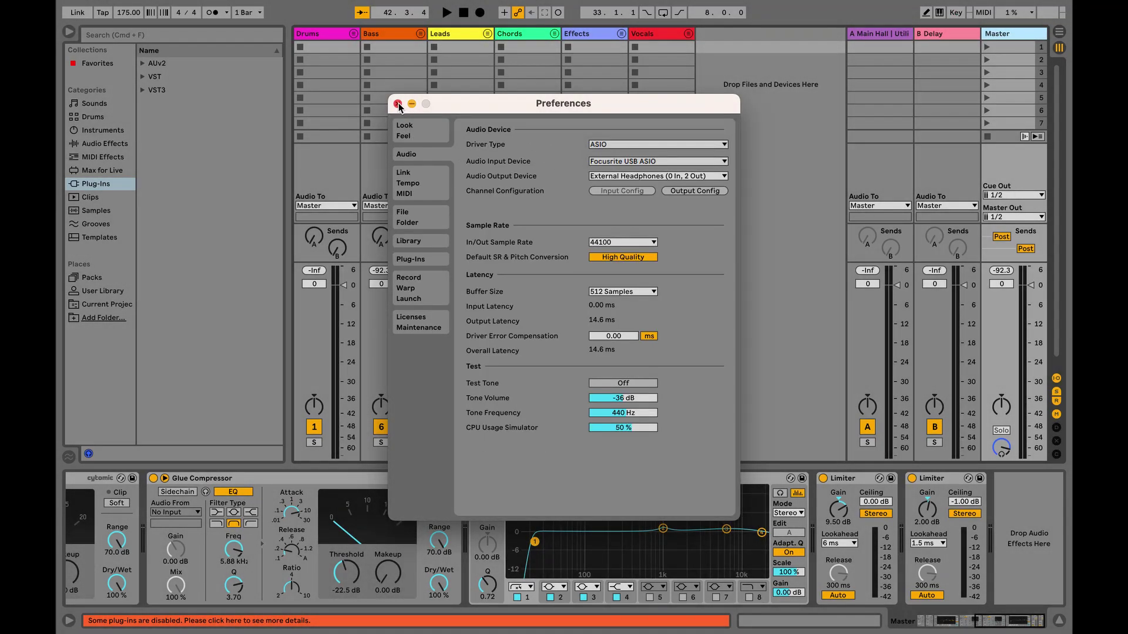
pyautogui.click(398, 104)
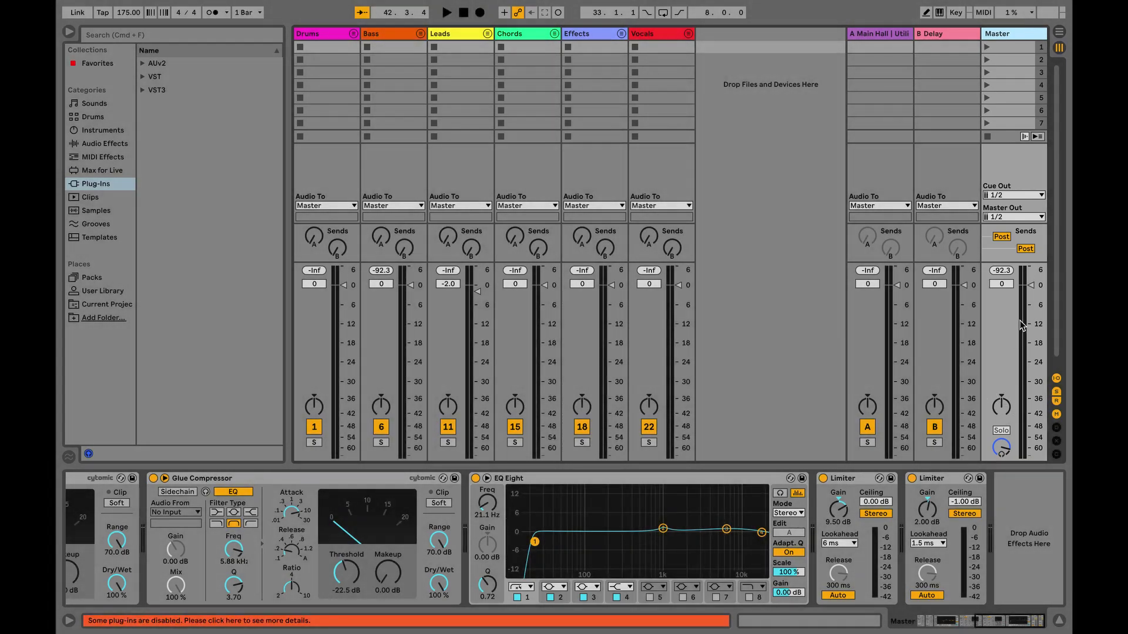
pyautogui.click(1029, 218)
pyautogui.click(1029, 225)
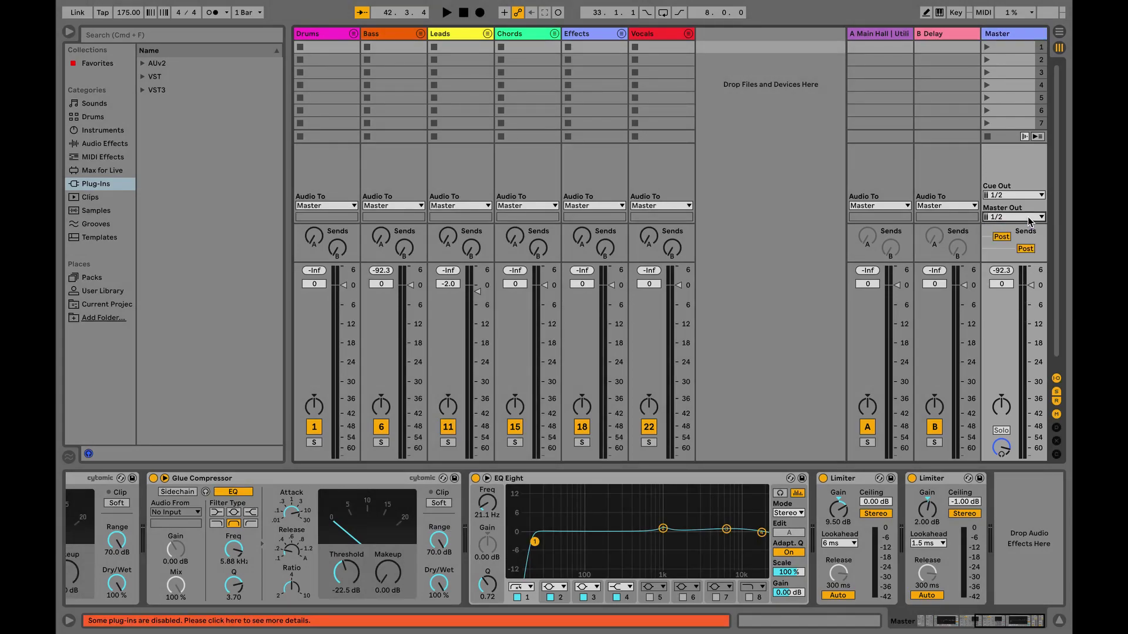
pyautogui.click(1028, 217)
pyautogui.click(1023, 225)
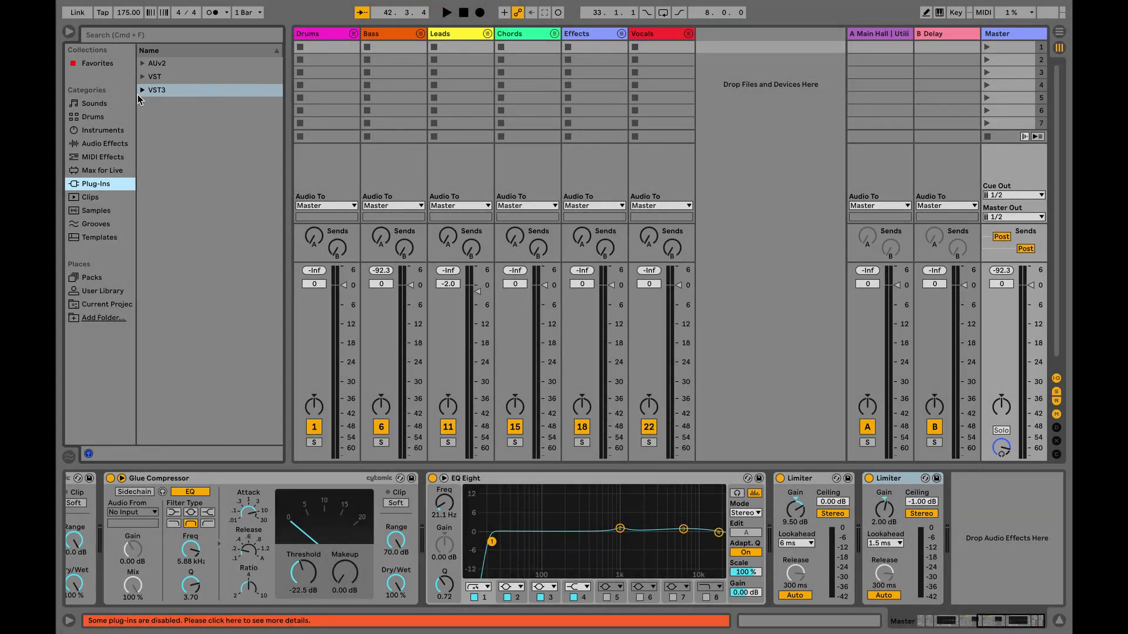
# Step: Drag SoundID Reference Plugin from Plug-Ins > VST3 > Sonarworks onto the Master track
pyautogui.click(142, 92)
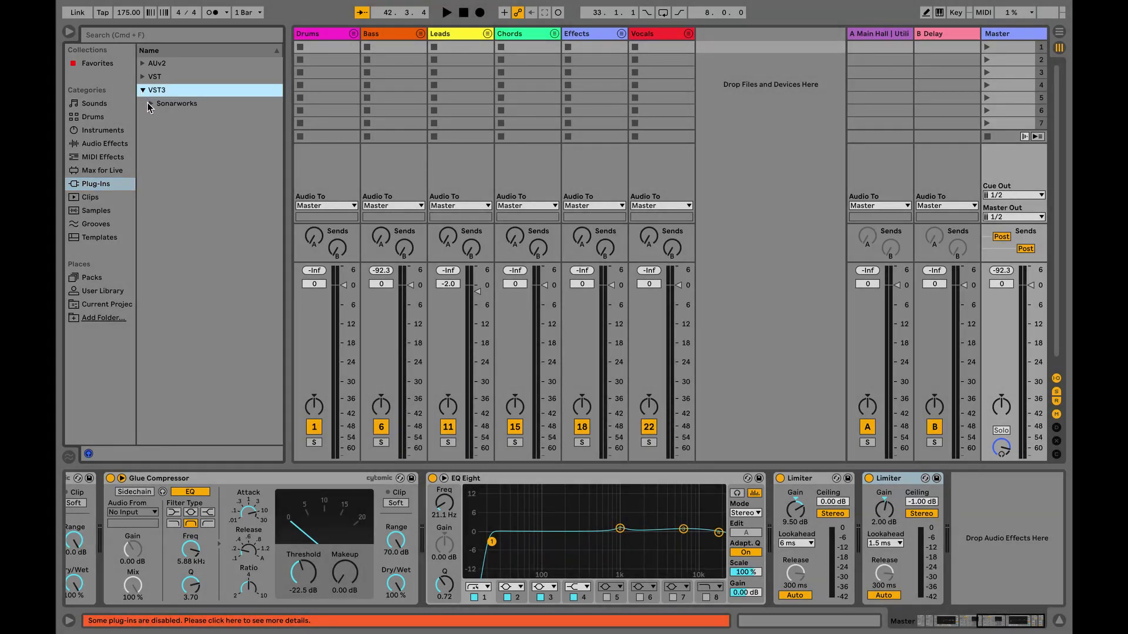
pyautogui.click(150, 105)
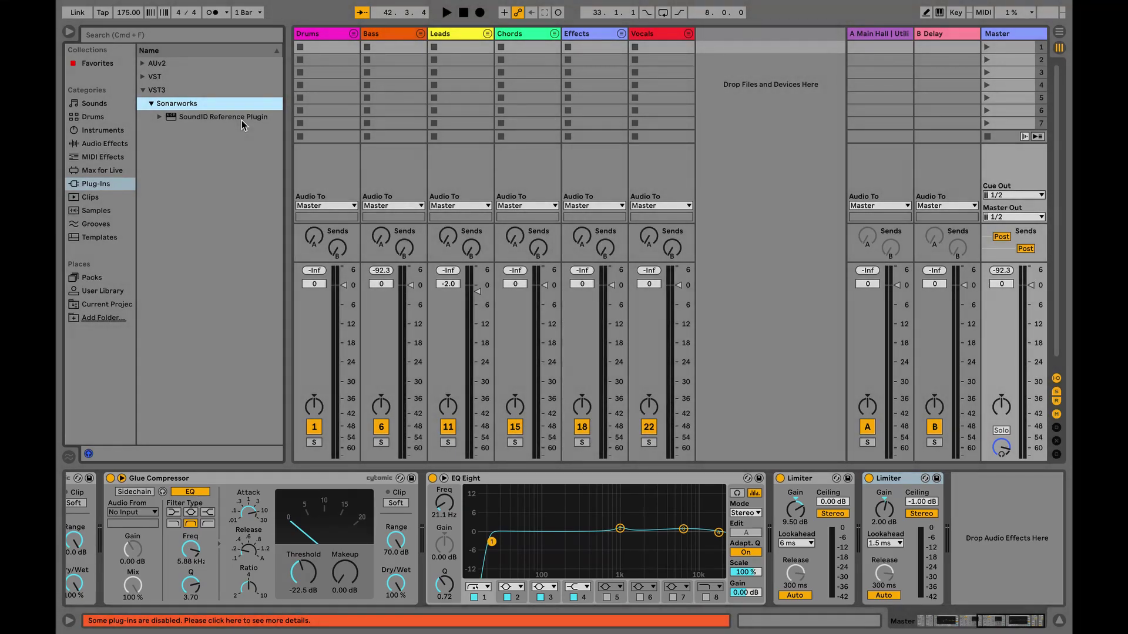
pyautogui.moveTo(242, 120); pyautogui.dragTo(975, 502)
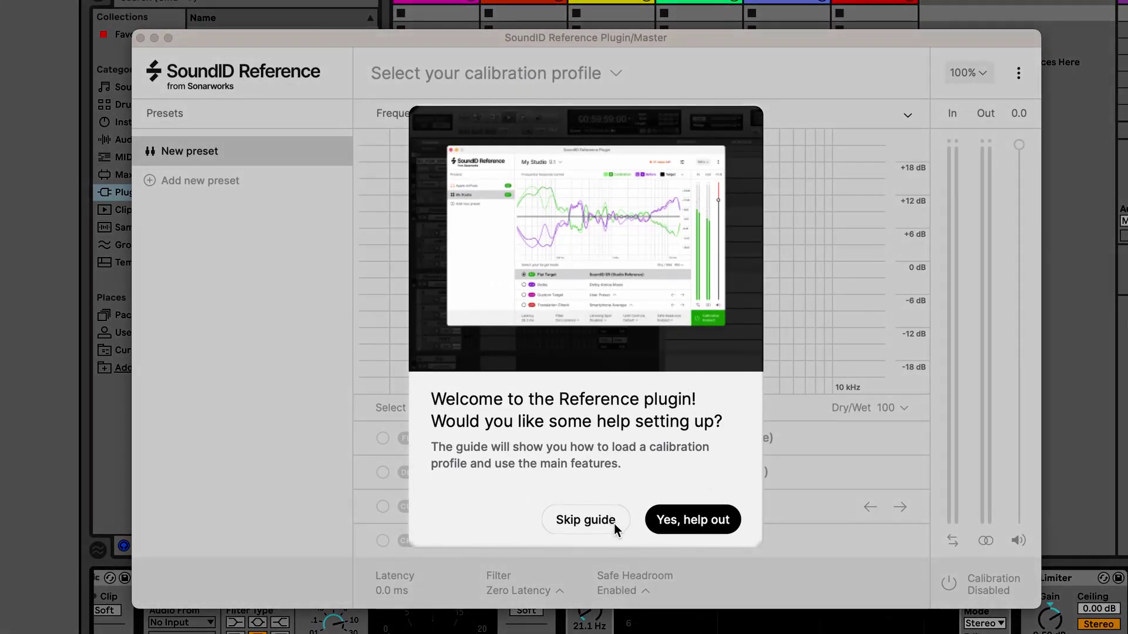
# Step: Skip the setup guide and start adding a headphone calibration profile
pyautogui.click(614, 527)
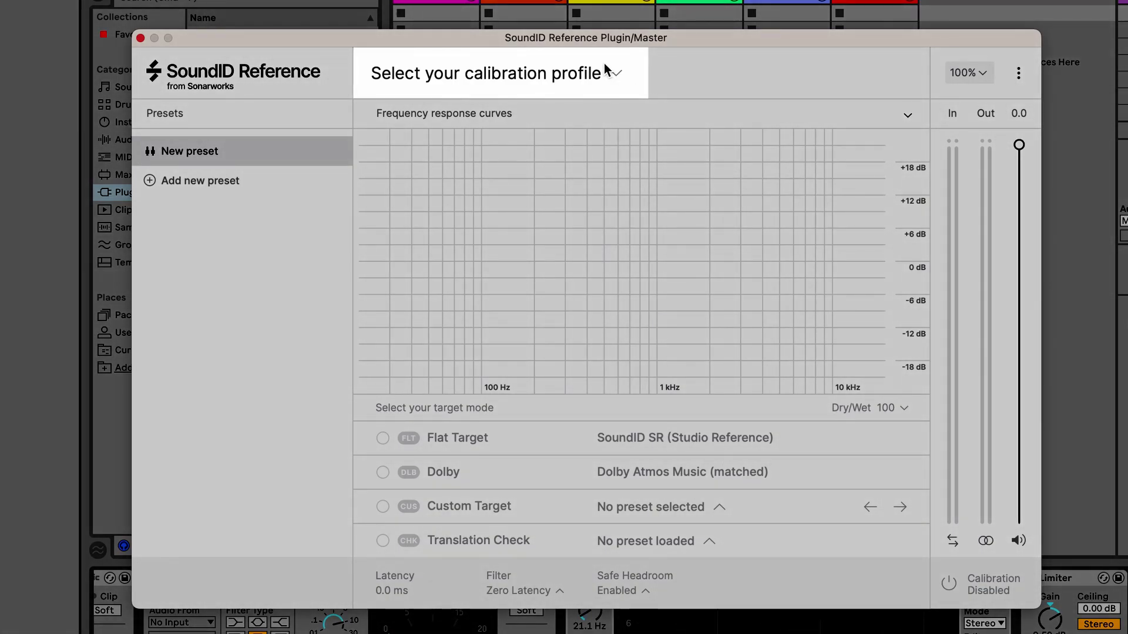
pyautogui.click(607, 73)
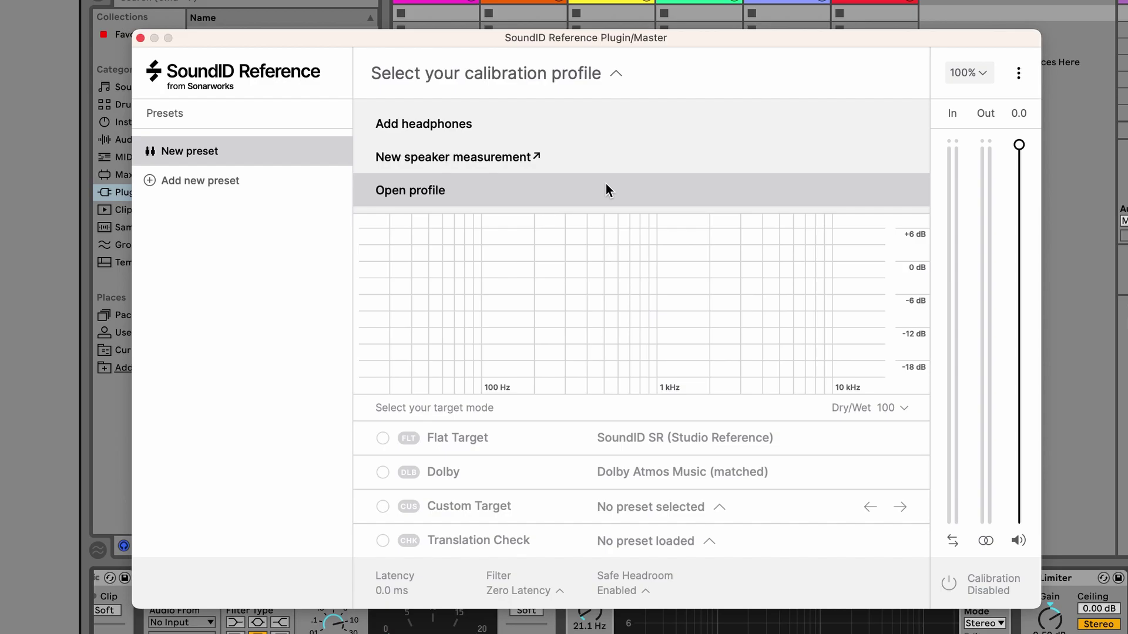
pyautogui.click(611, 133)
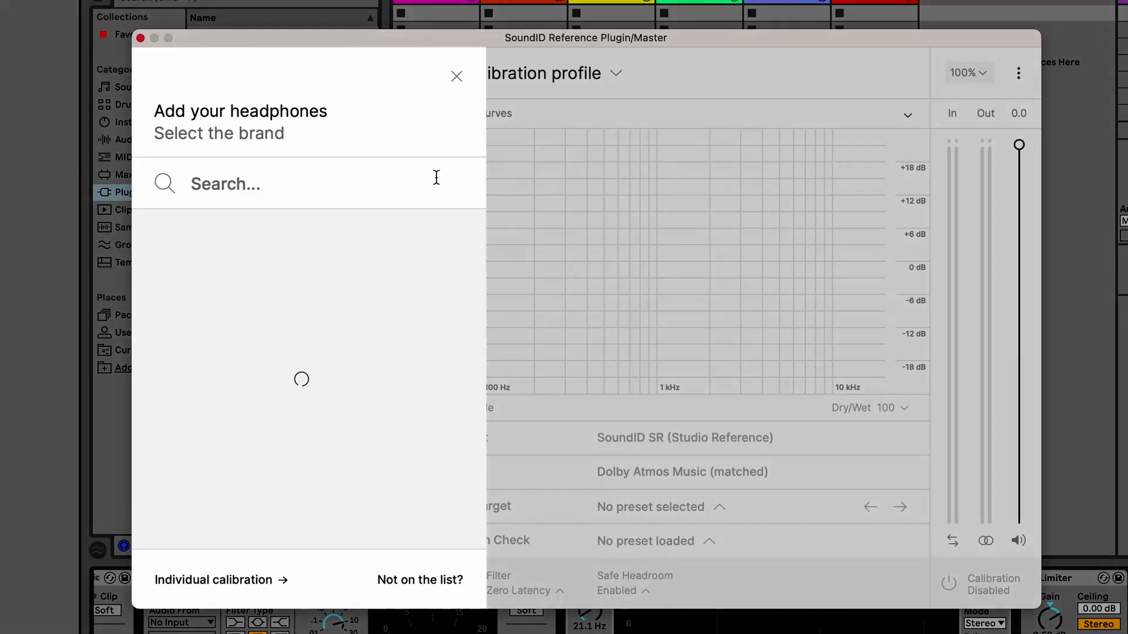
# Step: Search for Sennheiser, pick the HD 650 model and apply its profile
pyautogui.click(386, 186)
pyautogui.write('sen')
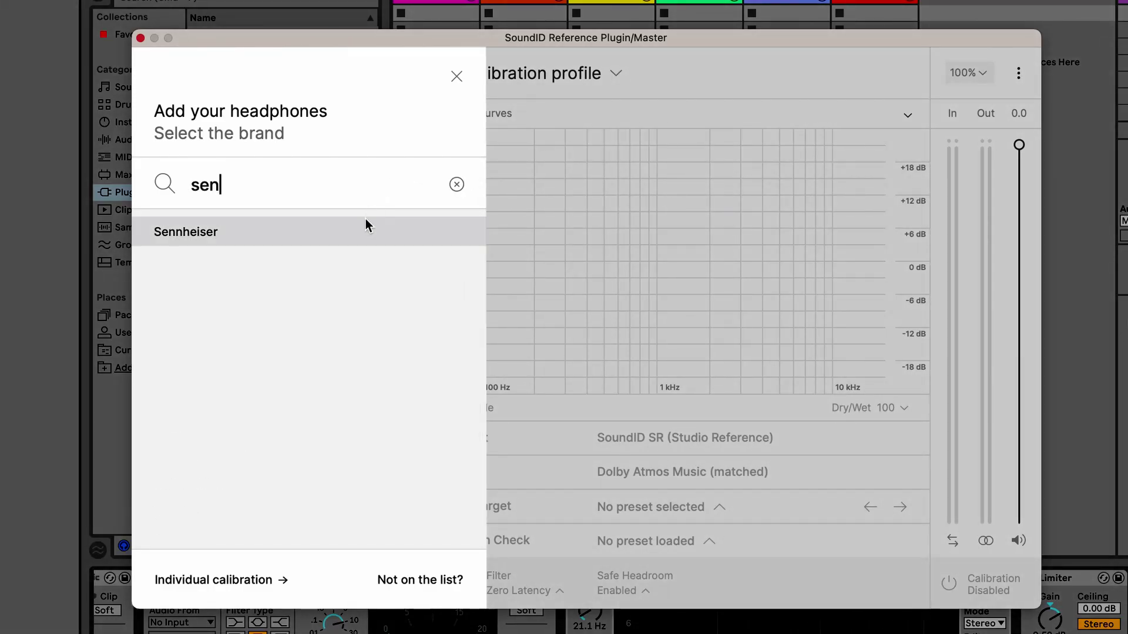
pyautogui.click(364, 224)
pyautogui.click(297, 187)
pyautogui.write('hd')
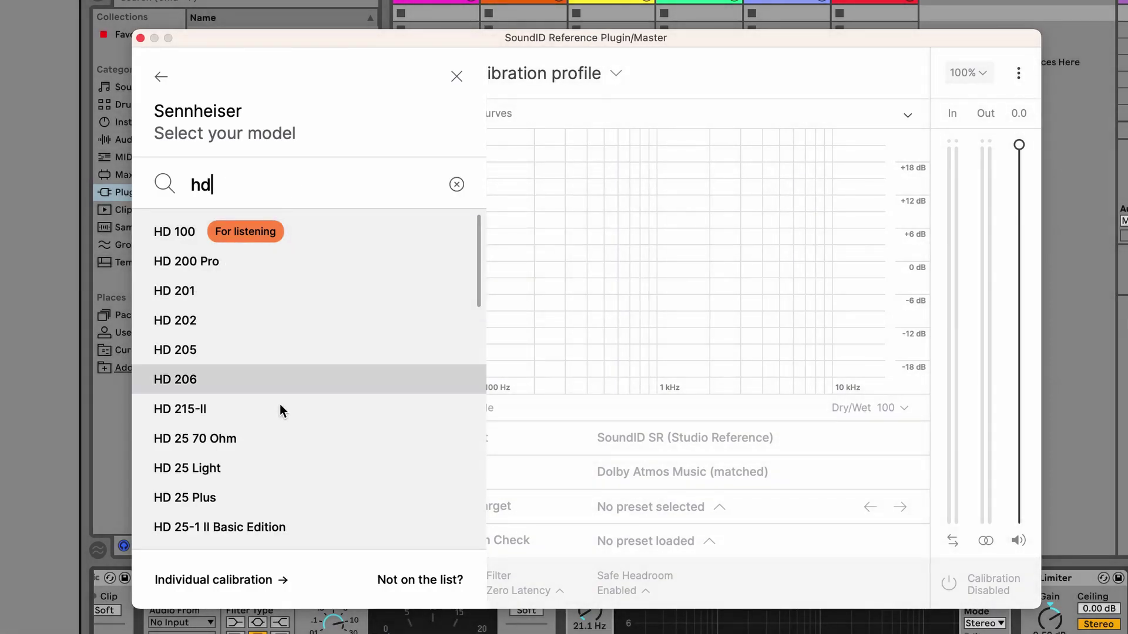
pyautogui.write(' 6')
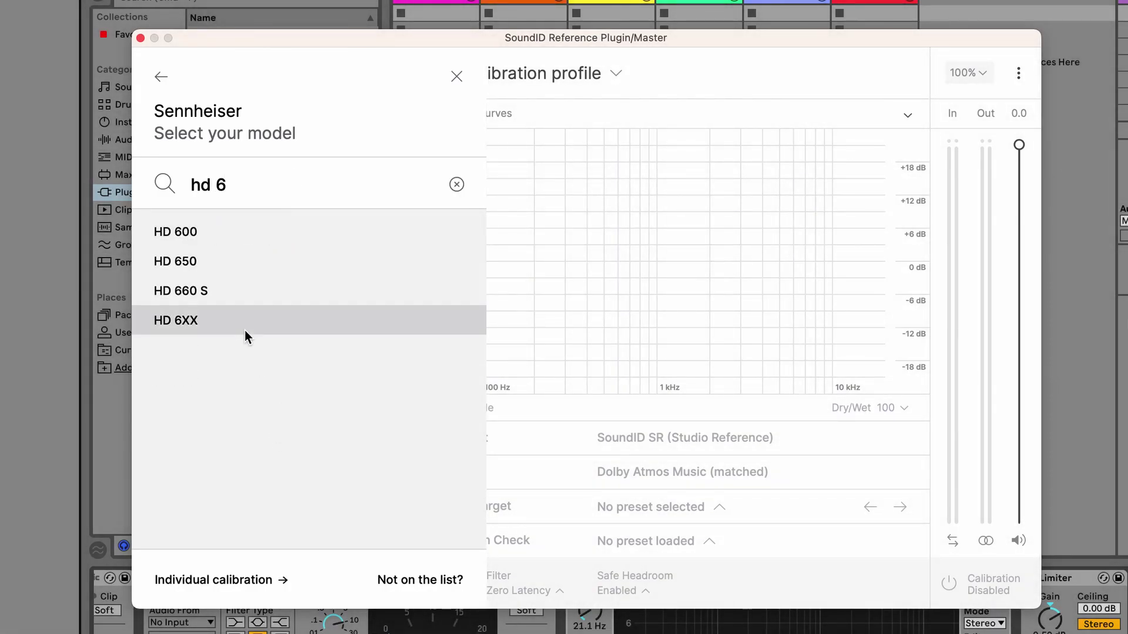
pyautogui.click(241, 262)
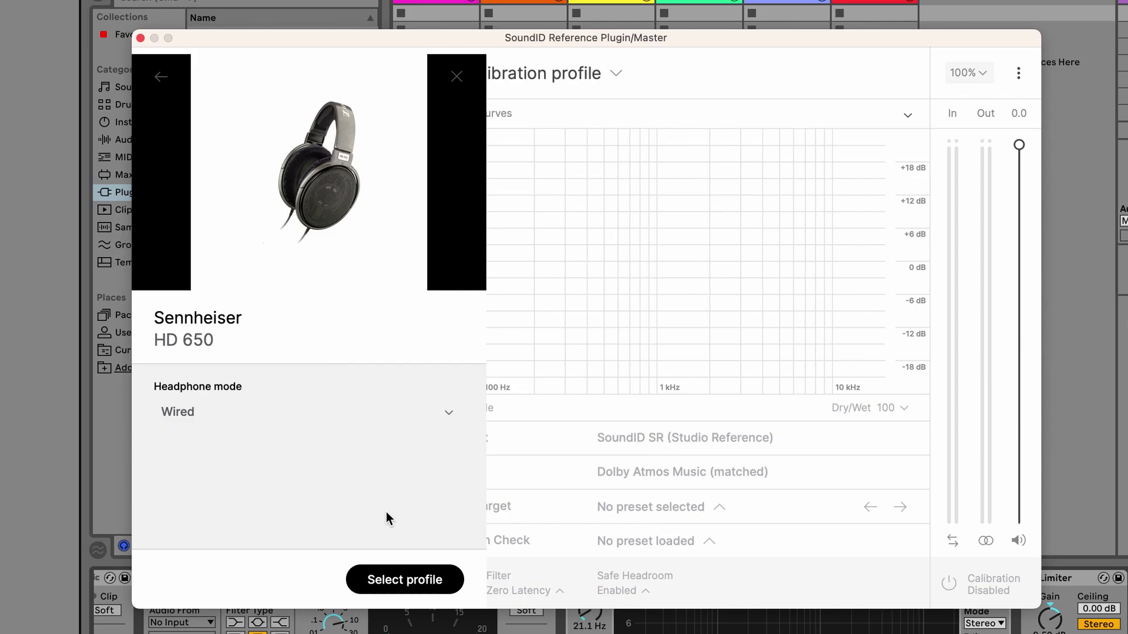
pyautogui.click(396, 565)
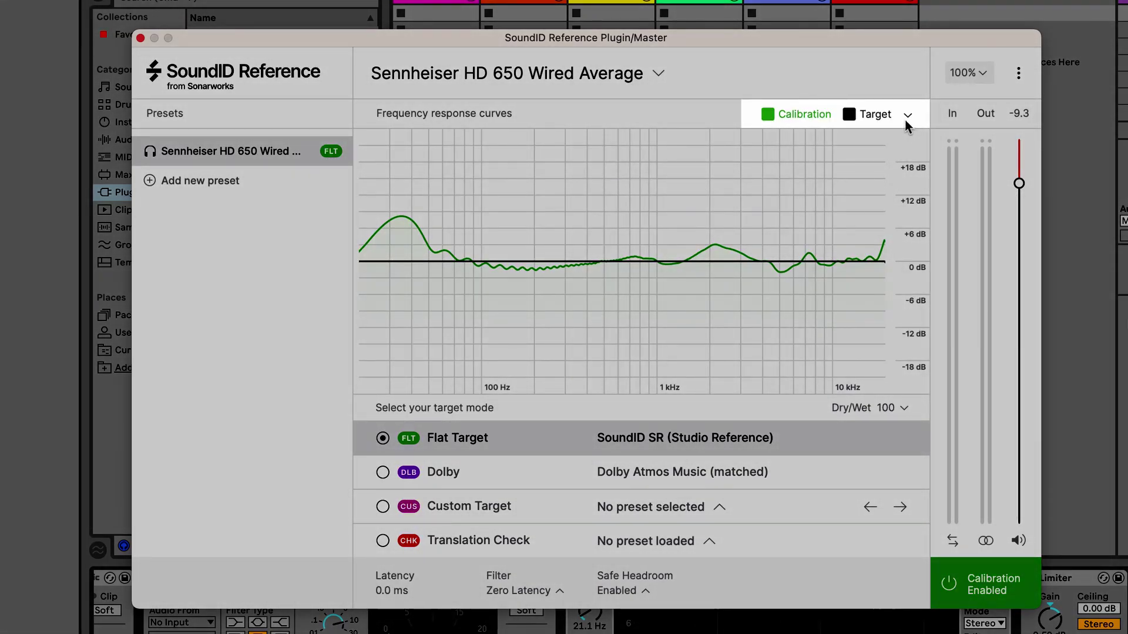
# Step: Show the Before and Simulated After curves and hide the Target curve
pyautogui.click(906, 117)
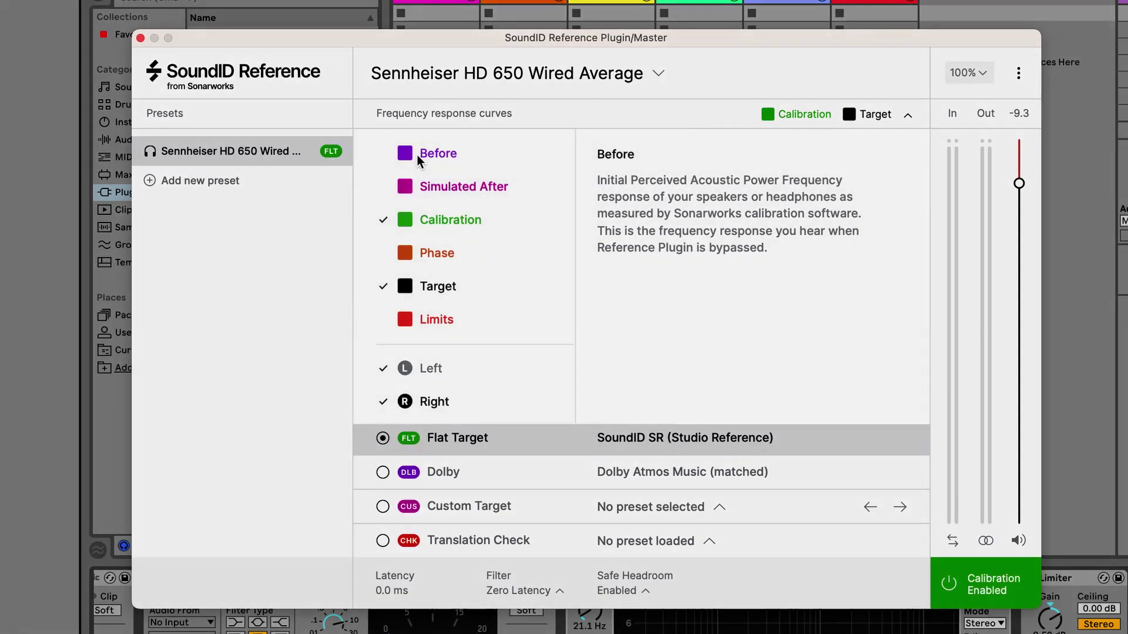
pyautogui.click(417, 155)
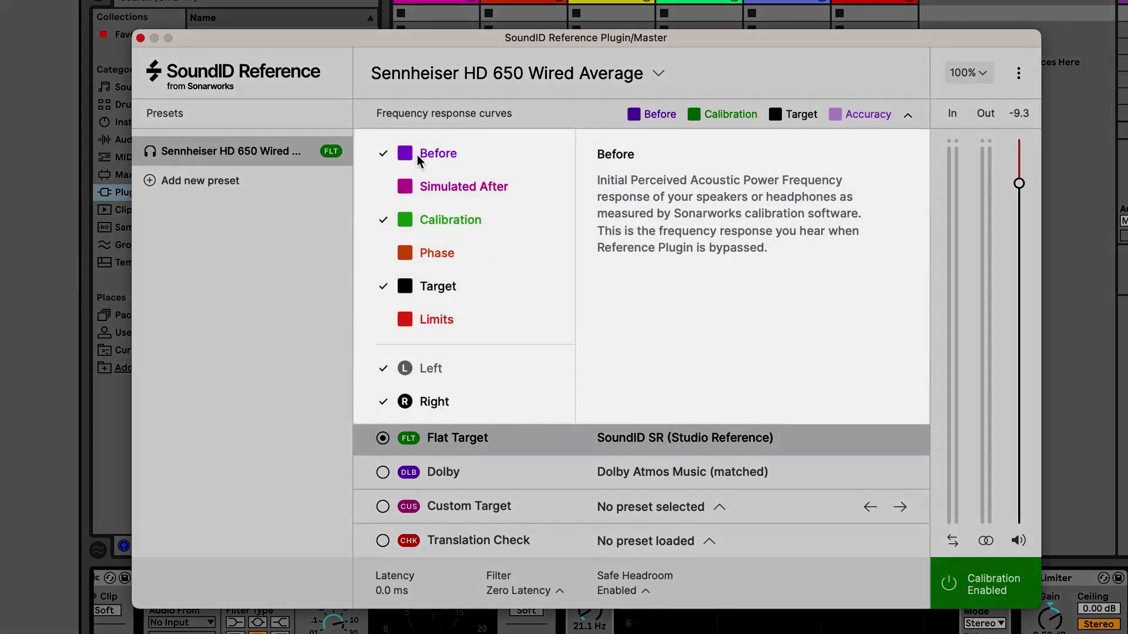
pyautogui.click(430, 187)
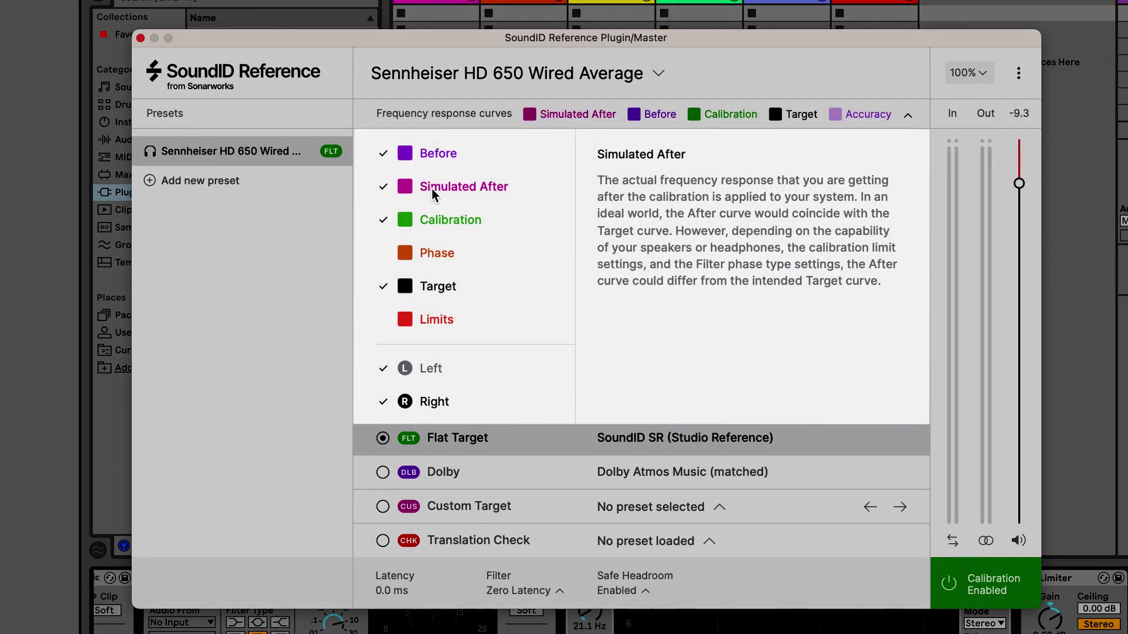
pyautogui.click(450, 287)
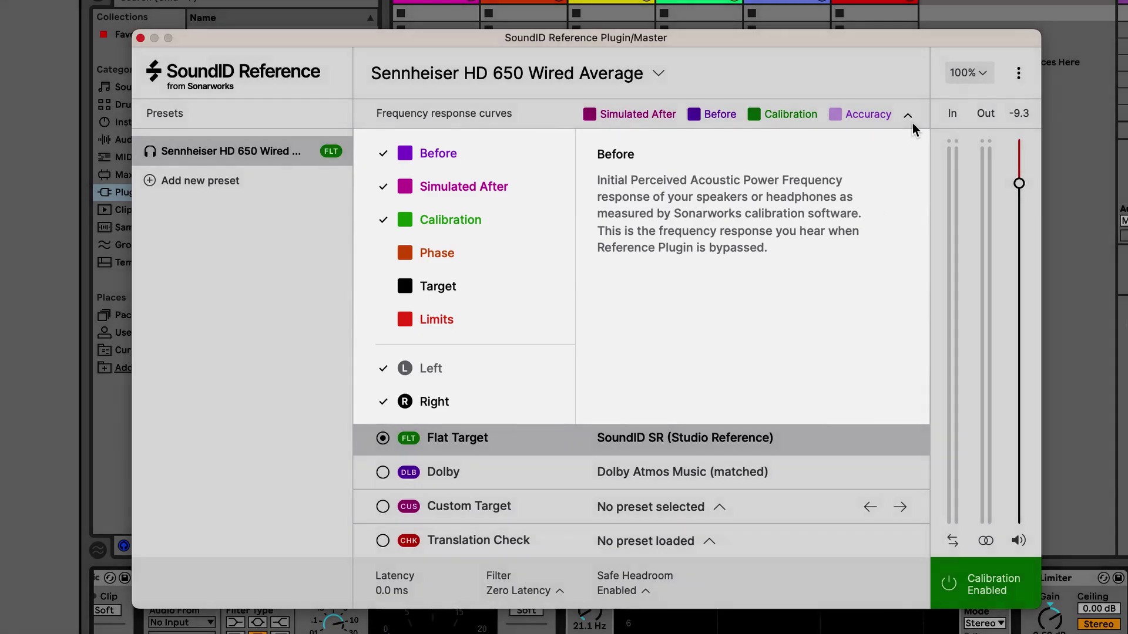
# Step: Close the curve list and add a new blank preset
pyautogui.click(911, 123)
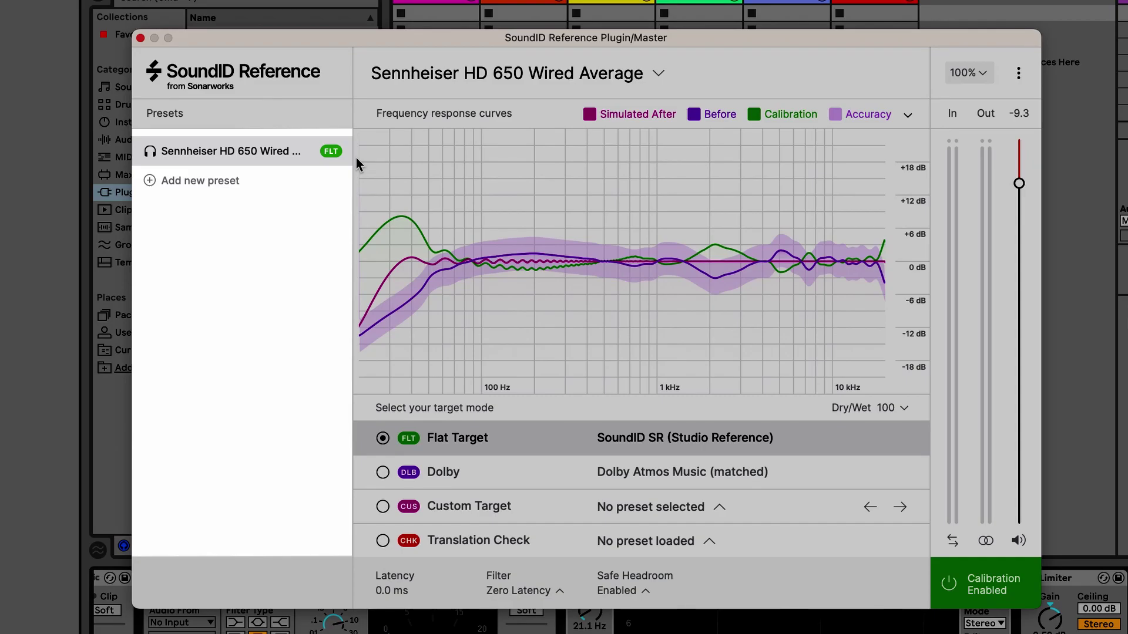
pyautogui.moveTo(351, 158)
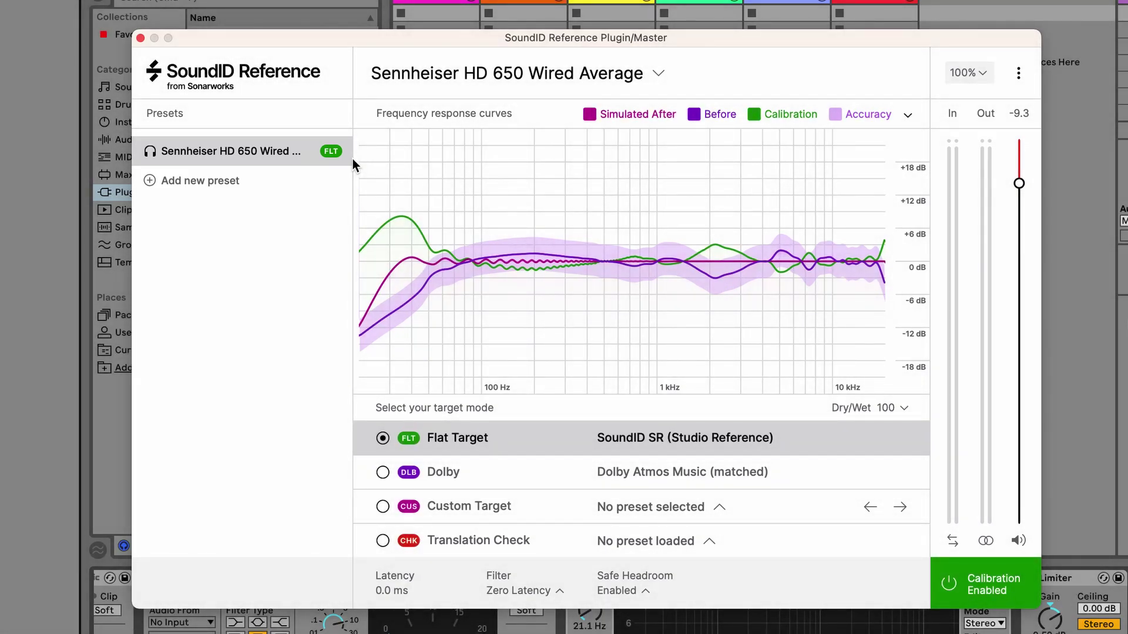
pyautogui.click(323, 176)
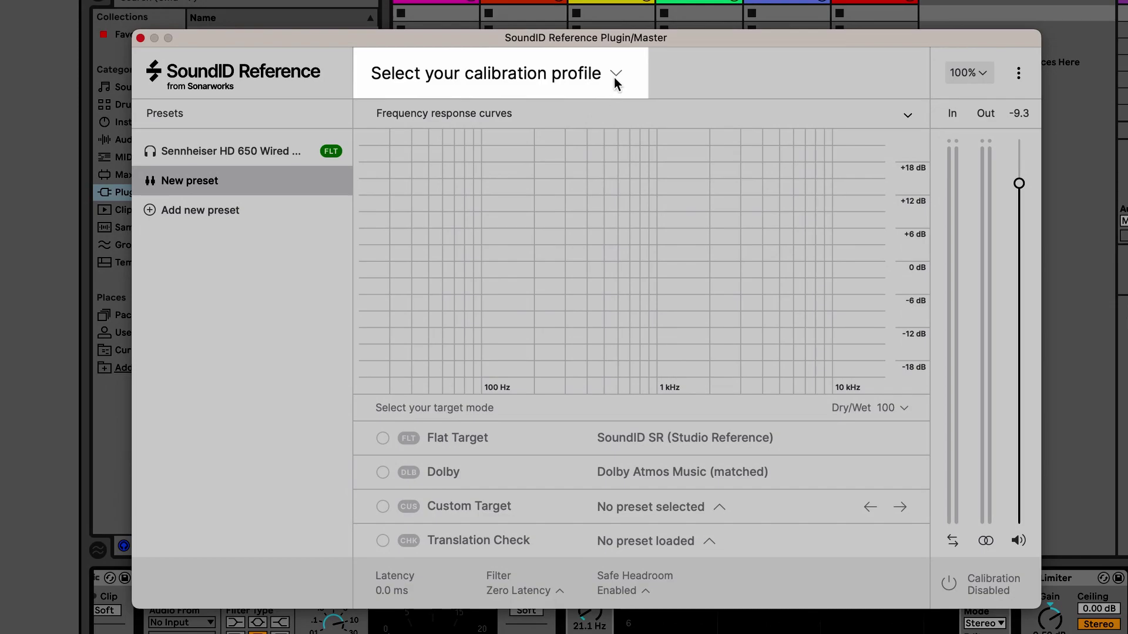
# Step: Load the KRK Rokkit 7 G4.swproj profile file into the new preset
pyautogui.click(614, 77)
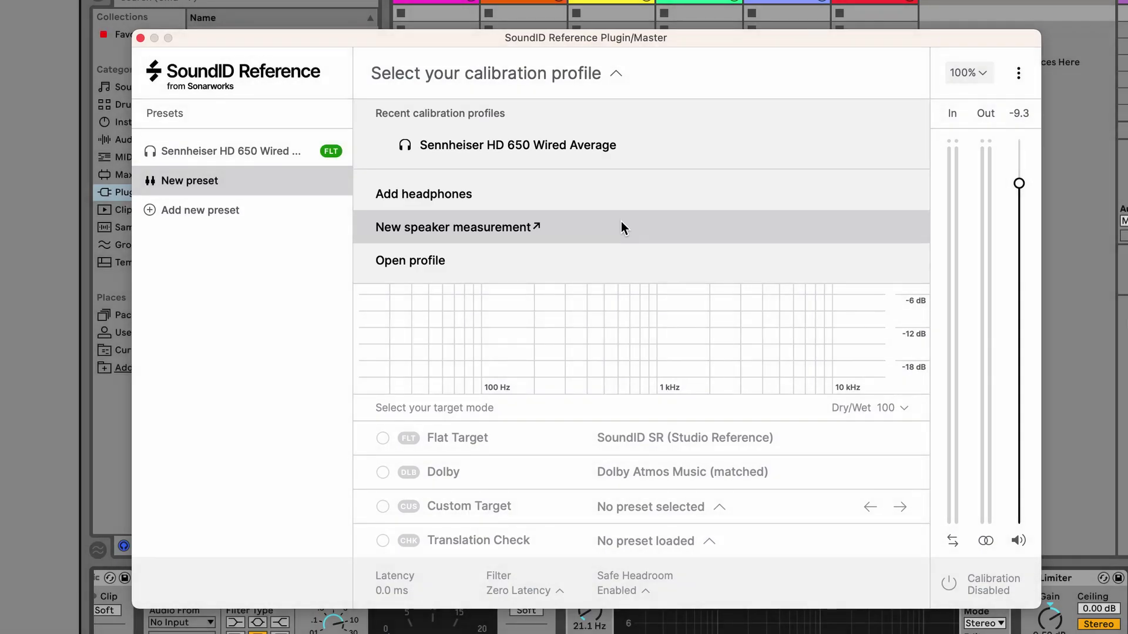
pyautogui.click(627, 253)
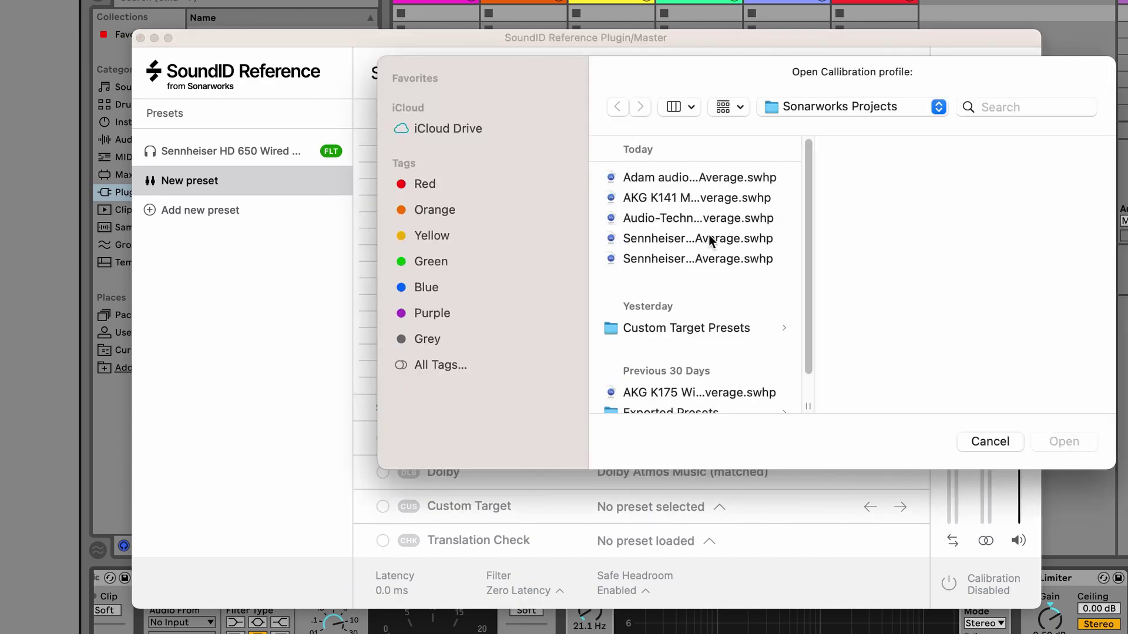
pyautogui.moveTo(803, 181); pyautogui.dragTo(805, 207)
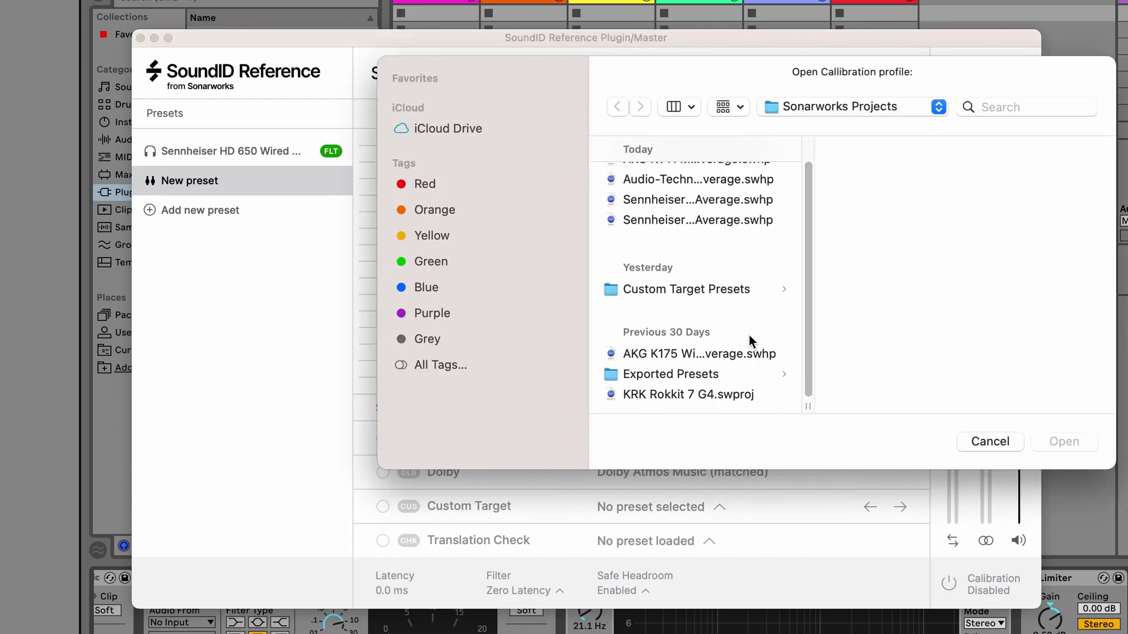
pyautogui.click(726, 395)
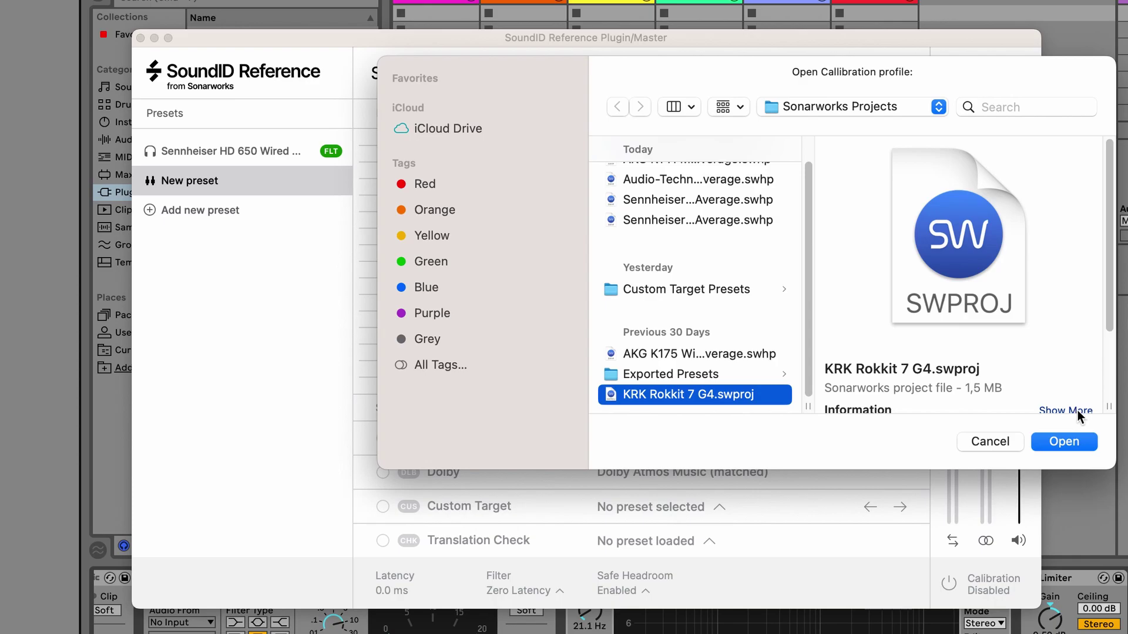
pyautogui.click(1076, 439)
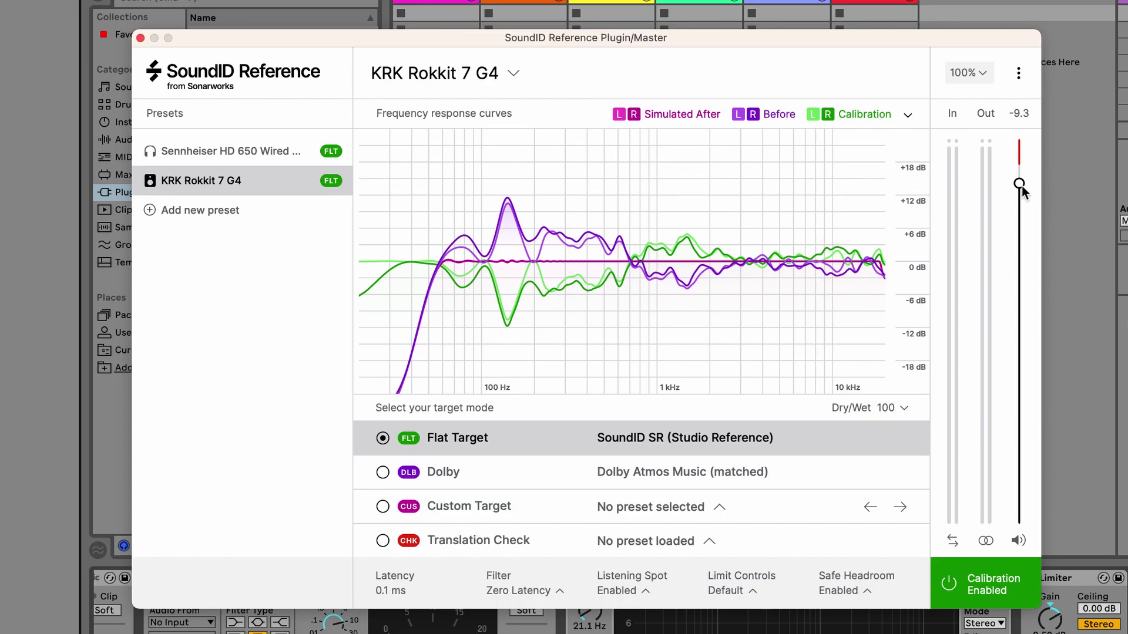
# Step: Try the output level, channel swap, mono and mute controls, leaving output unmuted
pyautogui.moveTo(1021, 187)
pyautogui.mouseDown()
pyautogui.moveTo(1020, 204)
pyautogui.moveTo(1020, 190)
pyautogui.mouseUp()
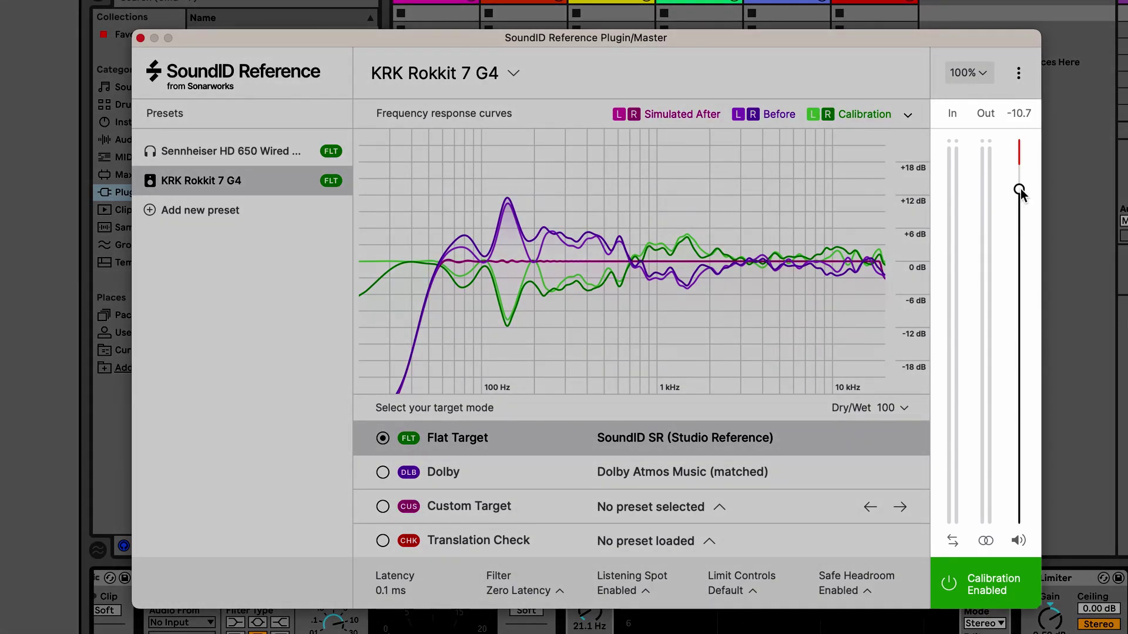
pyautogui.click(946, 541)
pyautogui.click(983, 544)
pyautogui.click(1016, 541)
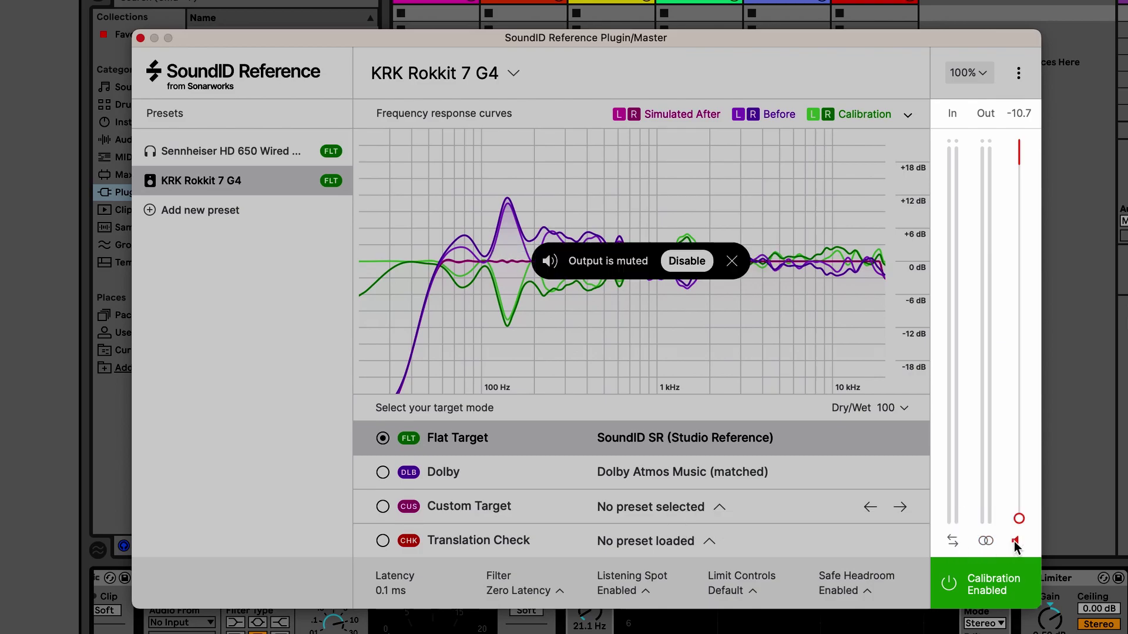
pyautogui.click(1014, 541)
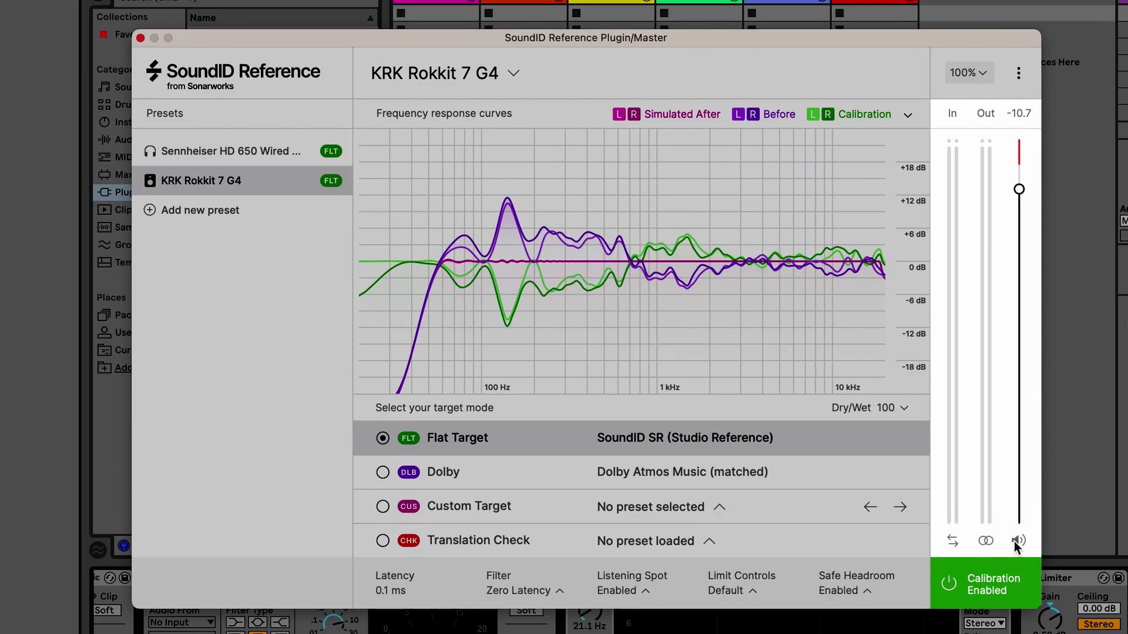
# Step: Toggle calibration off and back on, then raise the output level
pyautogui.click(1024, 573)
pyautogui.click(1025, 579)
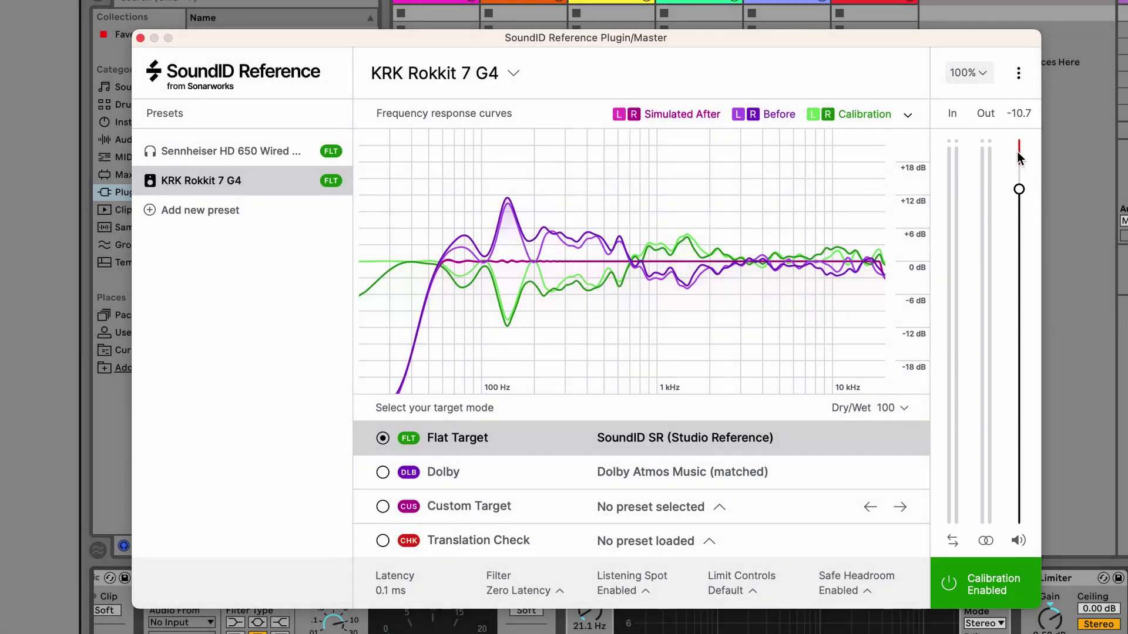
pyautogui.moveTo(1020, 189); pyautogui.dragTo(1021, 168)
pyautogui.moveTo(237, 139)
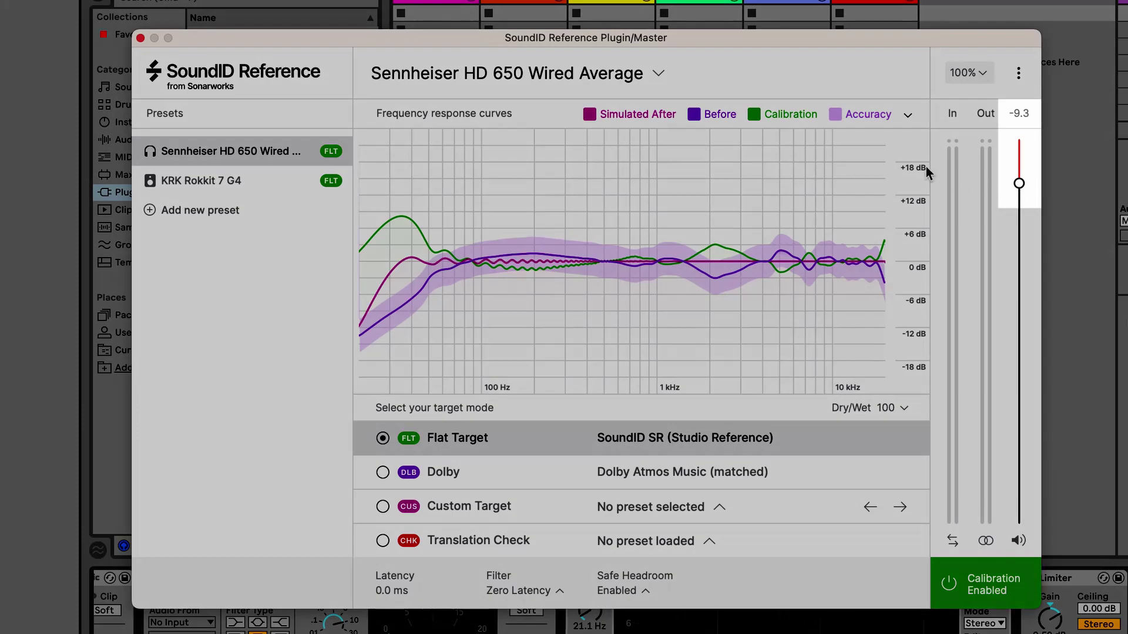
pyautogui.moveTo(281, 176)
pyautogui.click(244, 184)
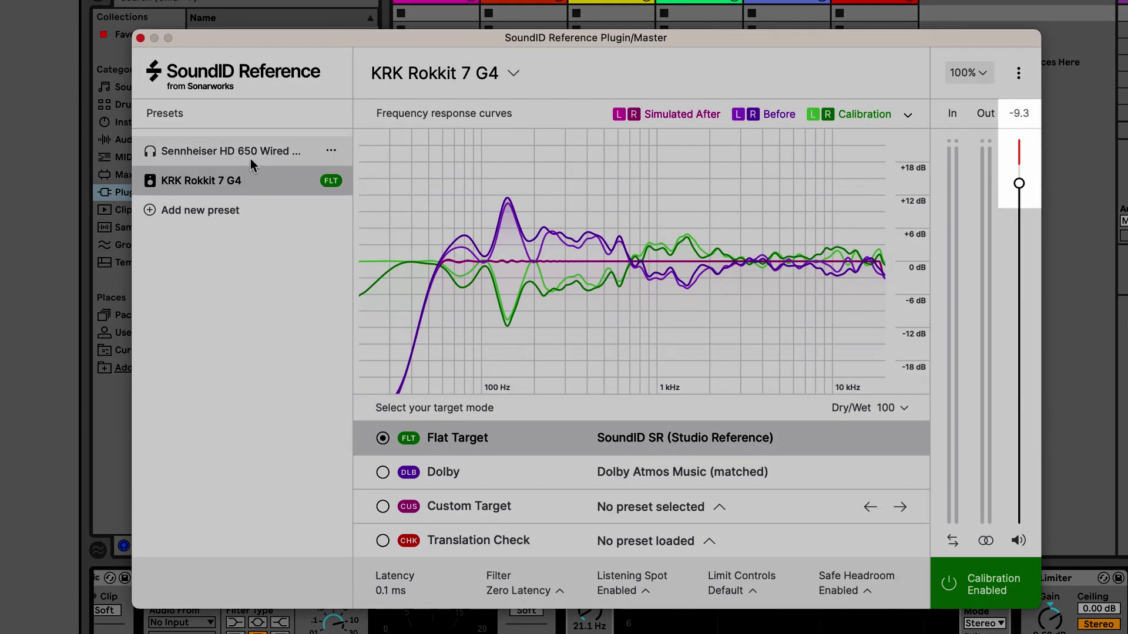
pyautogui.click(251, 159)
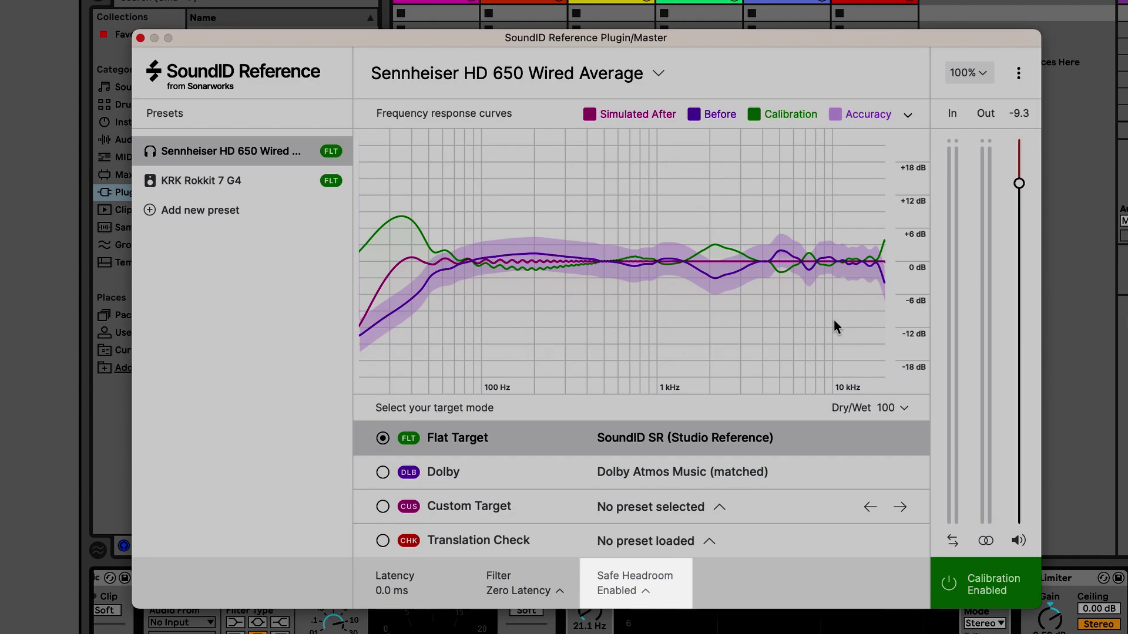
pyautogui.click(635, 594)
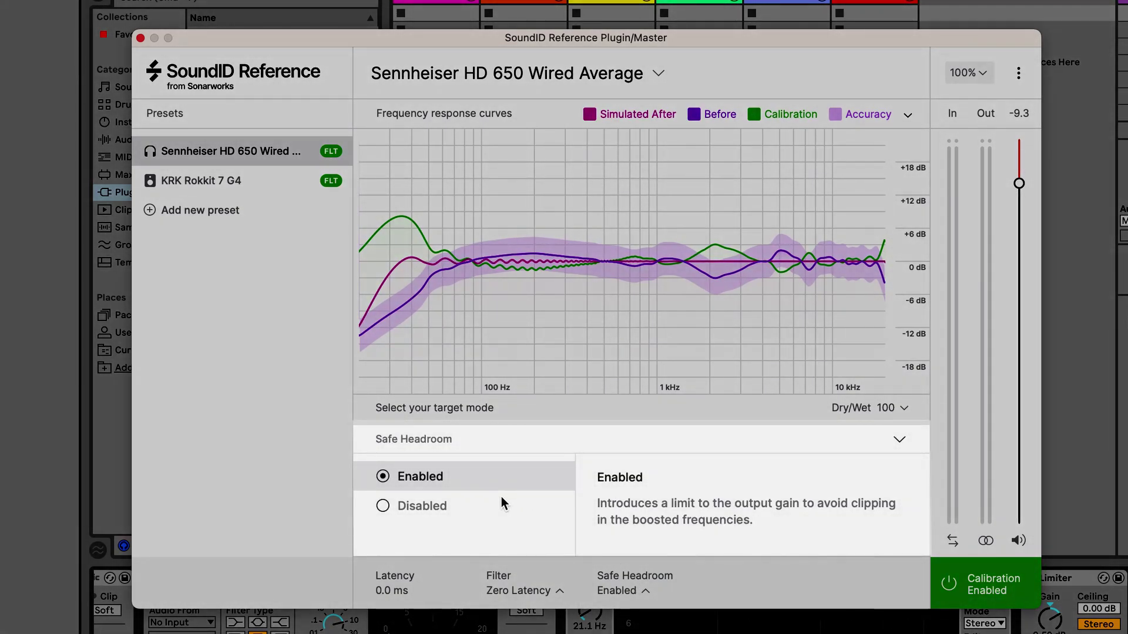
pyautogui.click(501, 498)
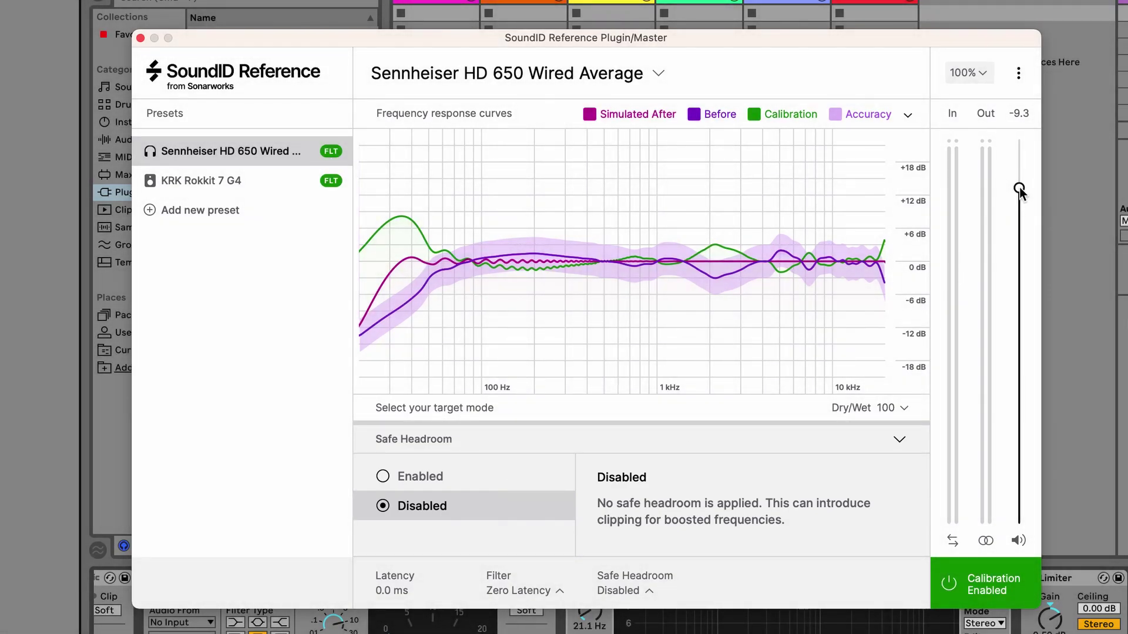
pyautogui.moveTo(1019, 187)
pyautogui.mouseDown()
pyautogui.moveTo(1026, 135)
pyautogui.moveTo(1020, 175)
pyautogui.mouseUp()
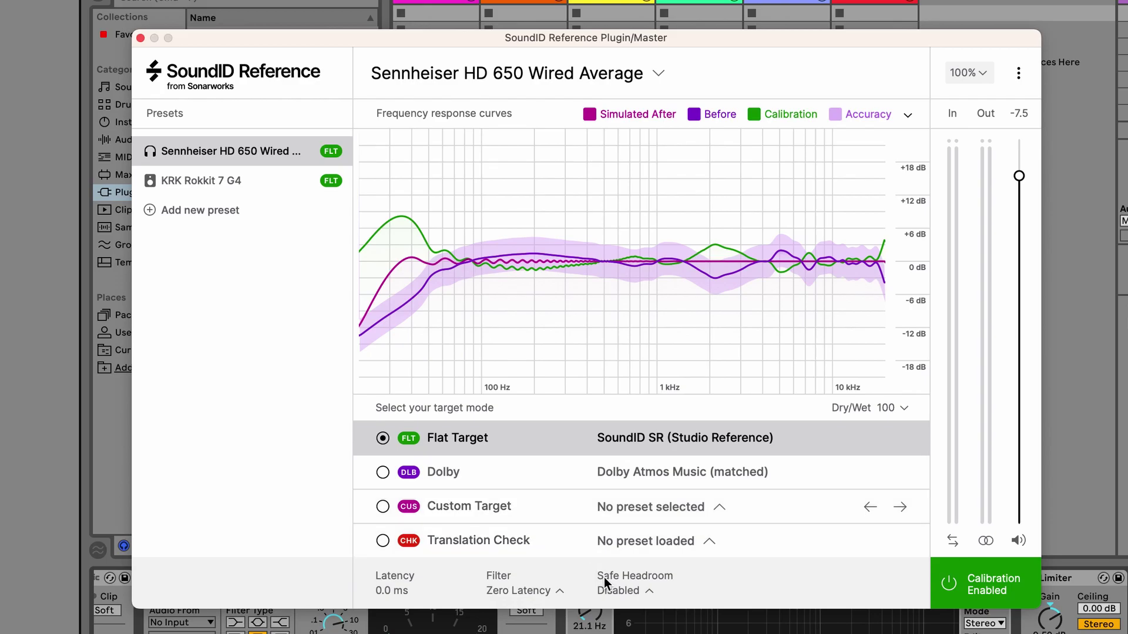
pyautogui.click(604, 578)
pyautogui.click(488, 484)
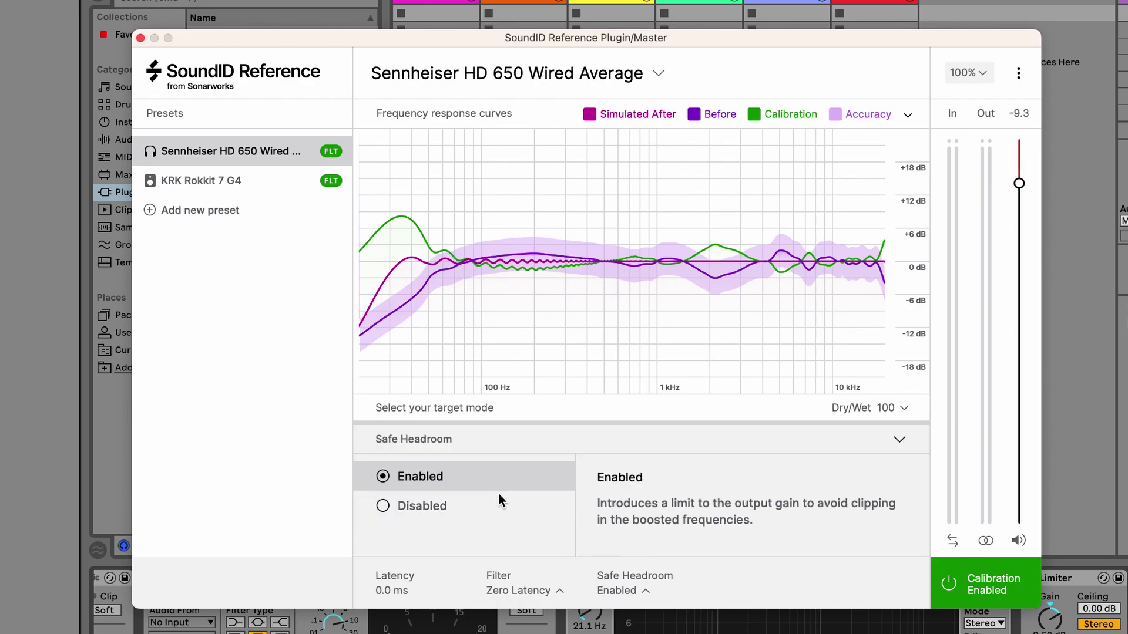
pyautogui.click(636, 595)
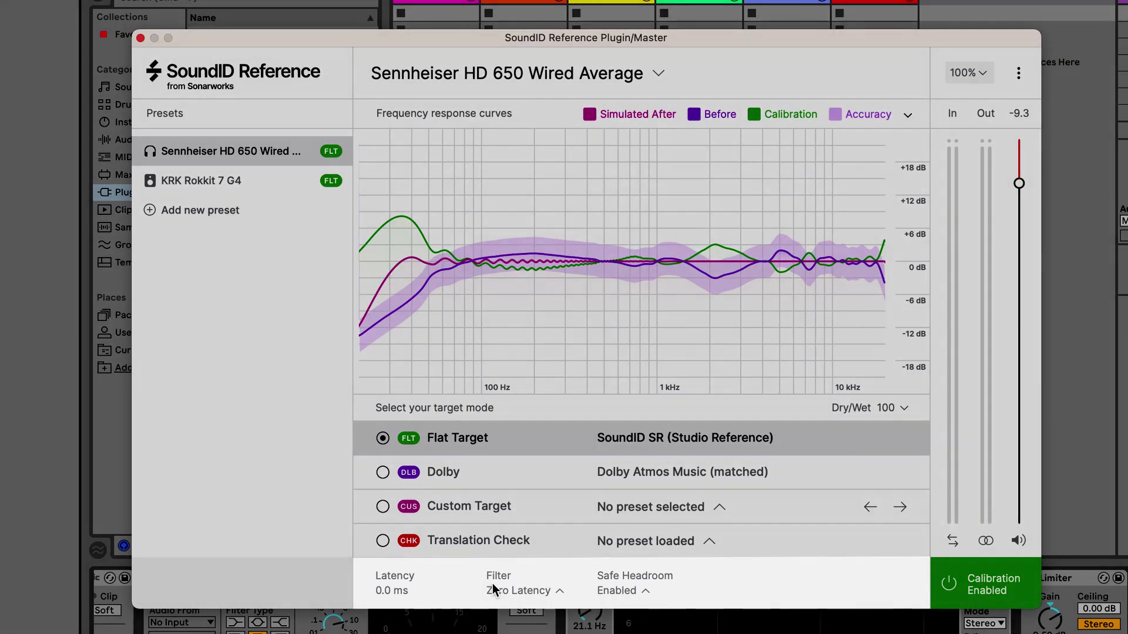
# Step: Set the Sennheiser preset's filter to Linear Phase, then switch to the KRK Rokkit 7 G4 preset
pyautogui.click(496, 584)
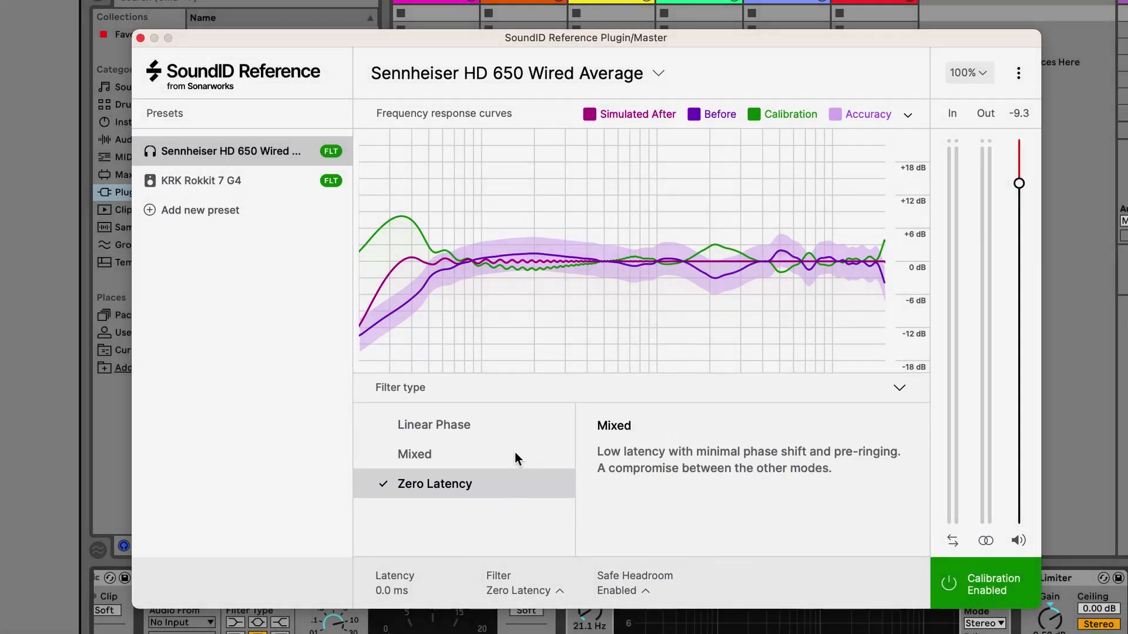
pyautogui.click(513, 453)
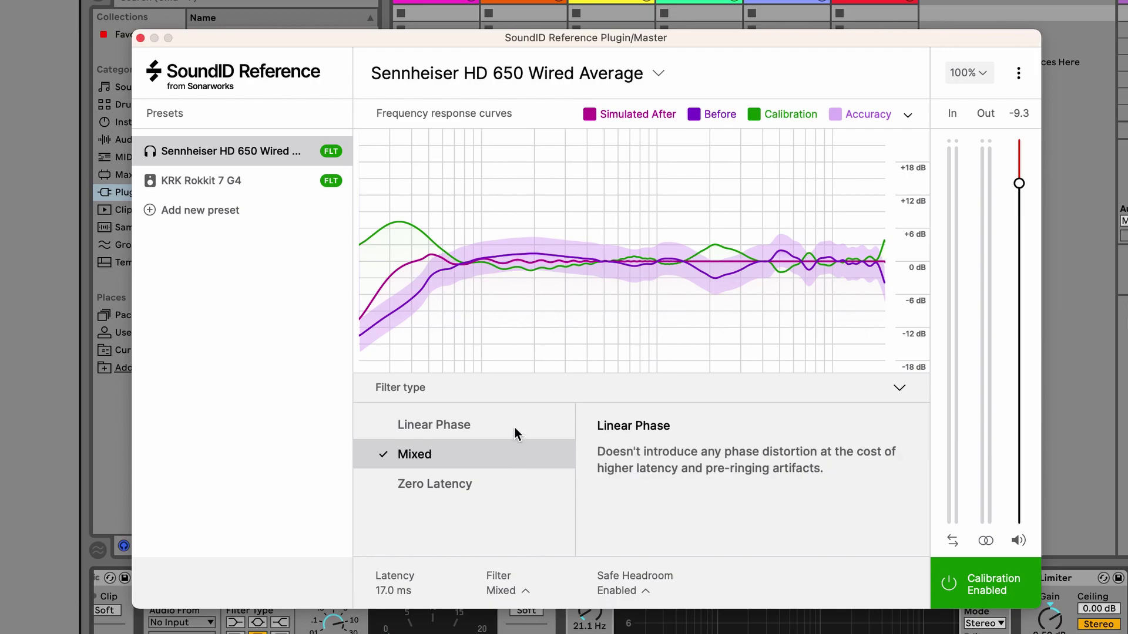
pyautogui.click(514, 433)
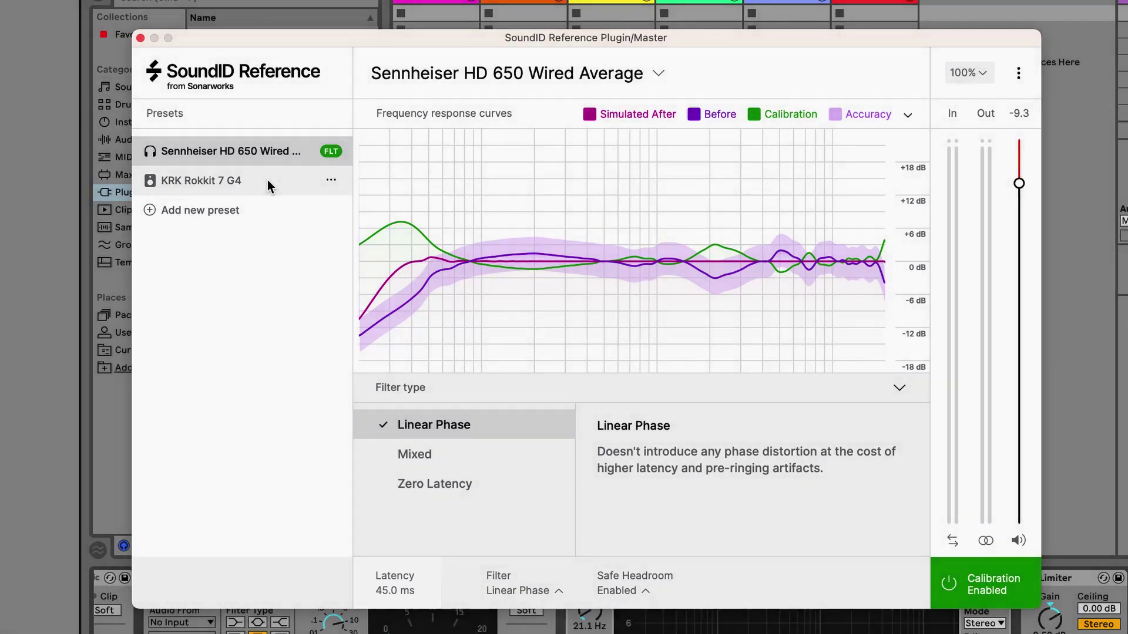
pyautogui.click(267, 181)
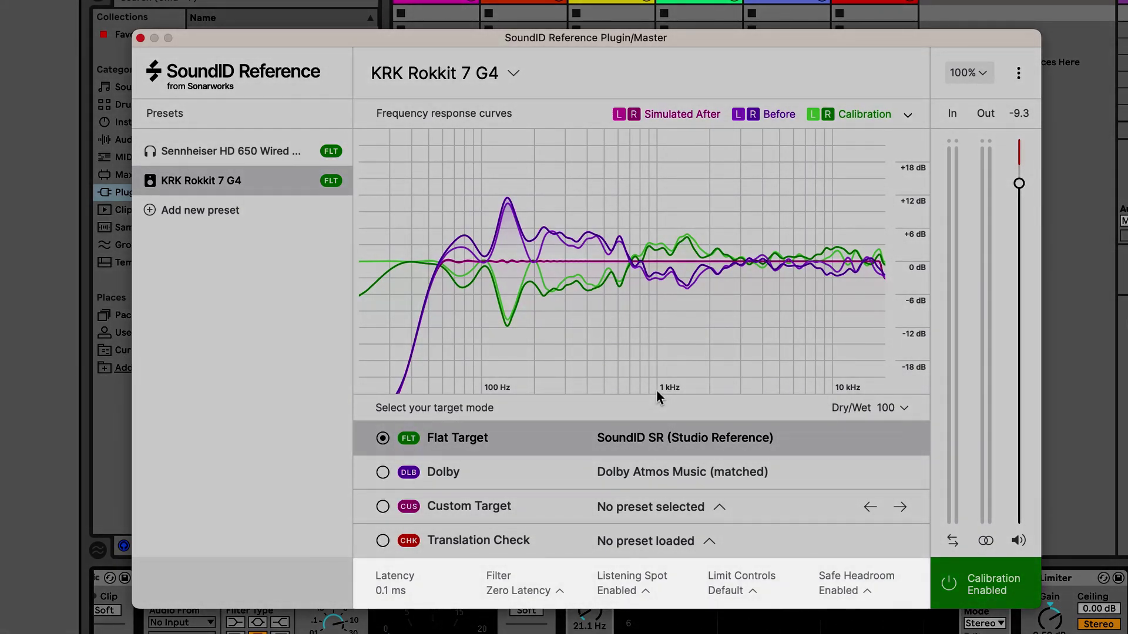
# Step: Toggle Adjust to listening spot off and back on, then show the KRK preset's Limit Controls
pyautogui.click(639, 591)
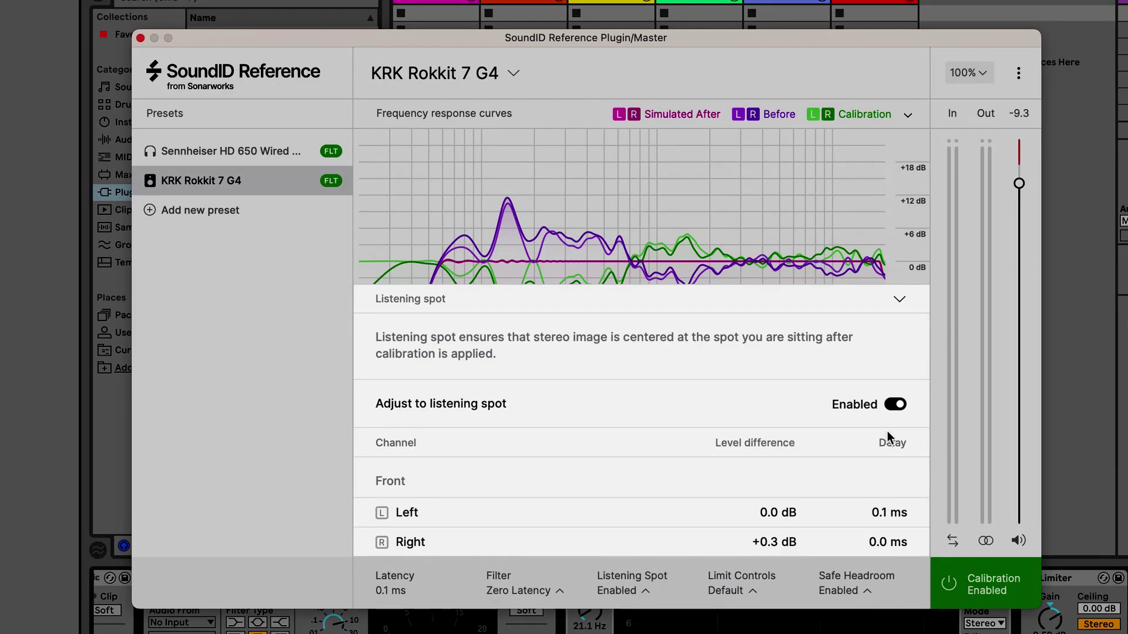
pyautogui.click(895, 405)
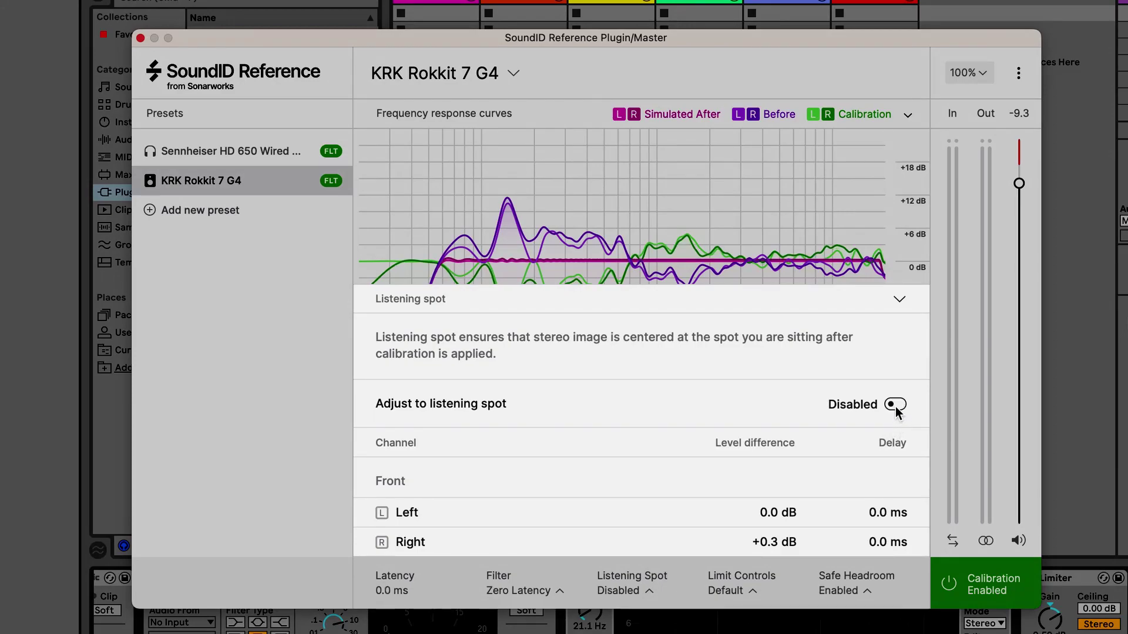
pyautogui.click(895, 405)
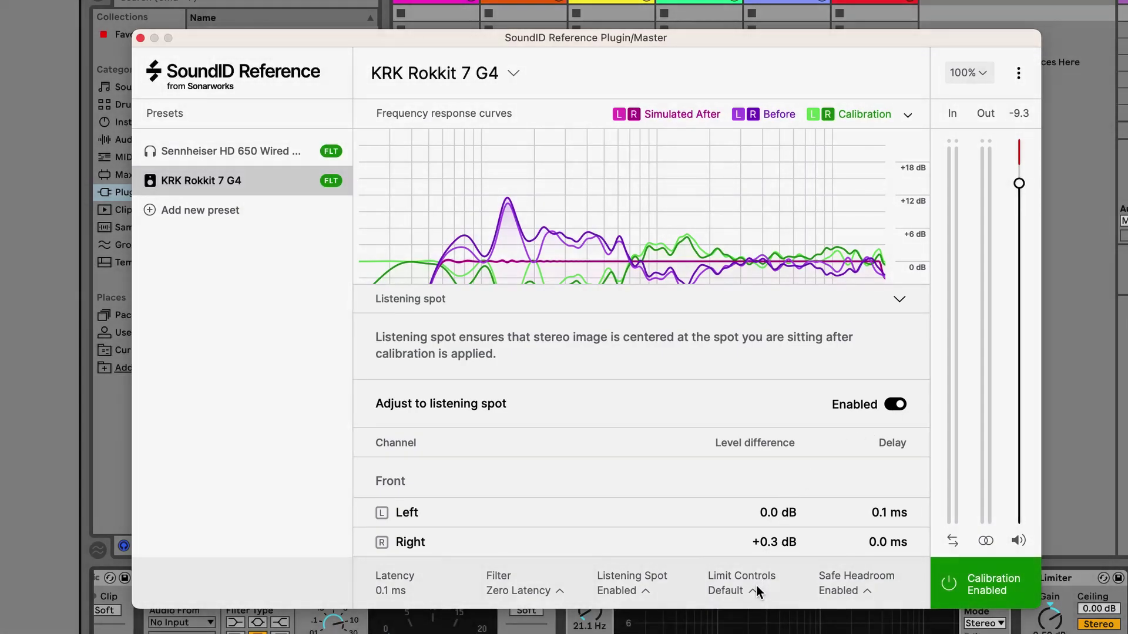
pyautogui.click(756, 591)
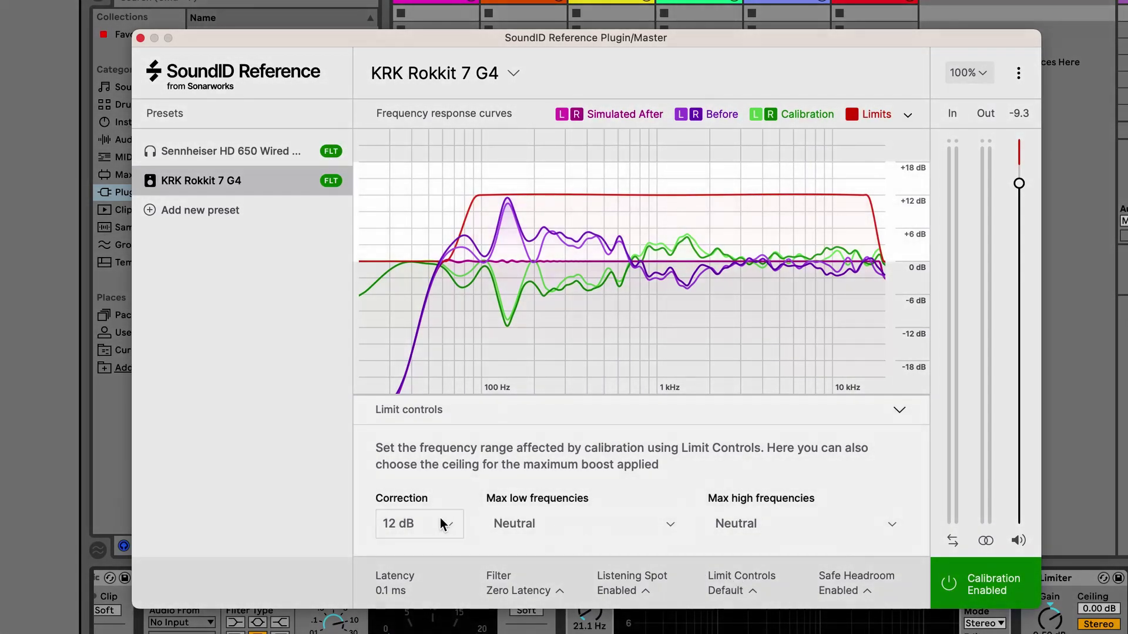
# Step: Limit correction to 6 dB with Extended max low and max high frequencies
pyautogui.click(439, 516)
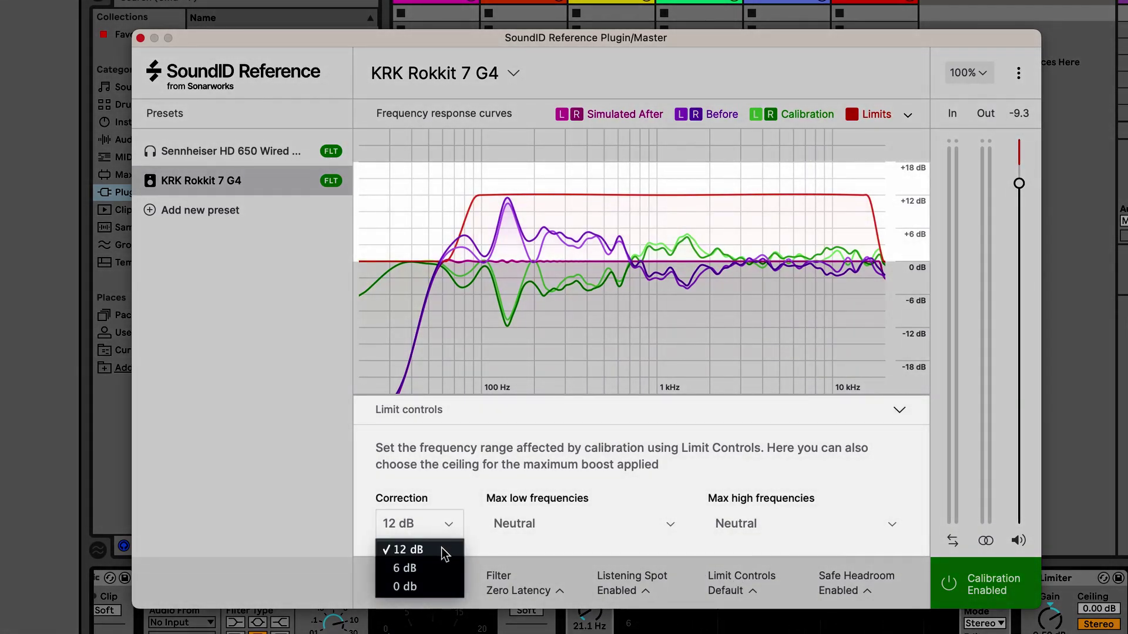
pyautogui.click(441, 565)
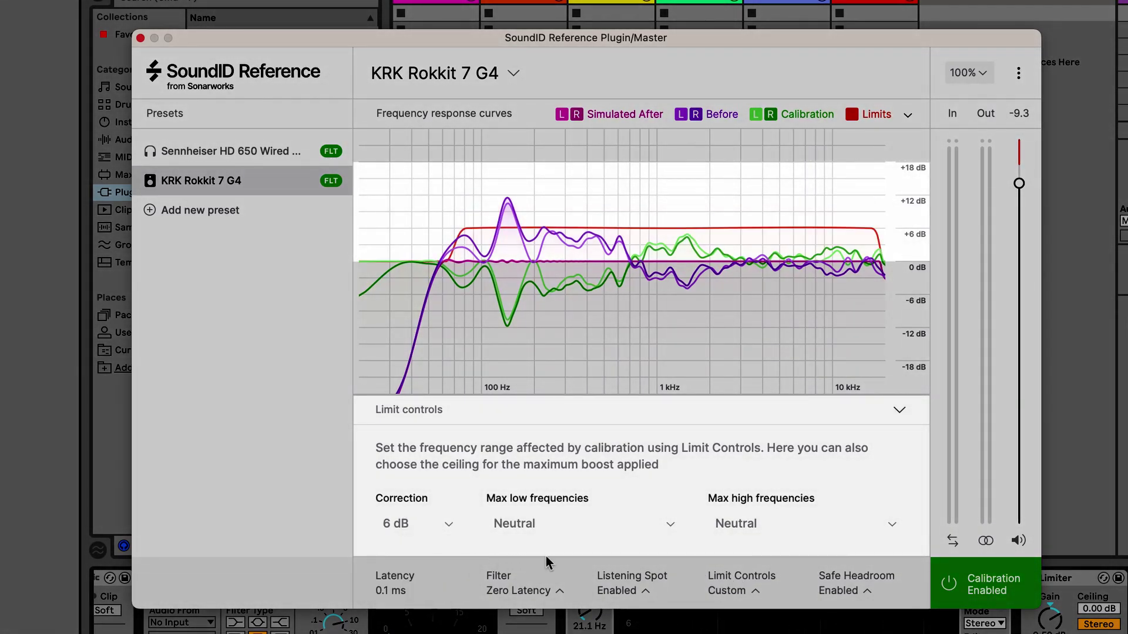
pyautogui.click(677, 525)
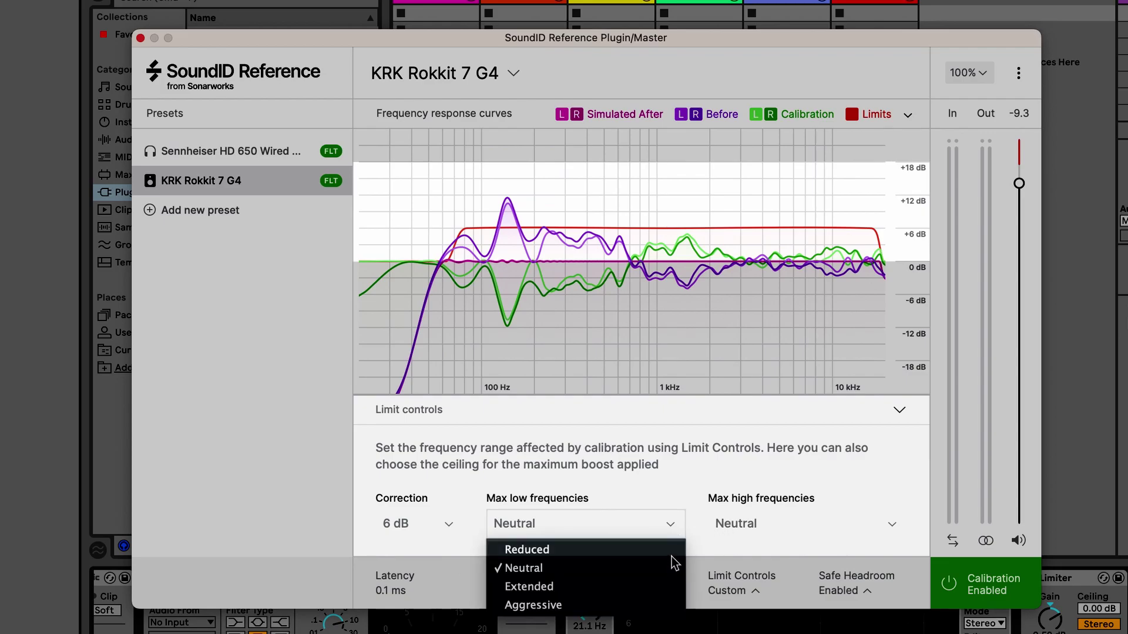
pyautogui.click(666, 586)
pyautogui.click(770, 527)
pyautogui.click(763, 565)
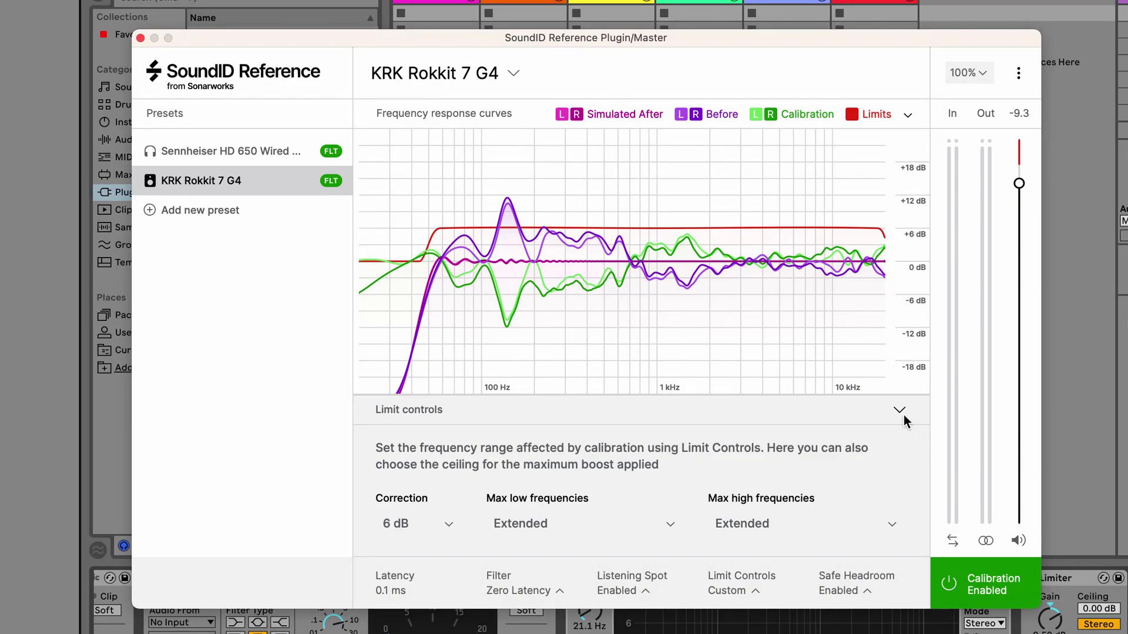
pyautogui.click(901, 410)
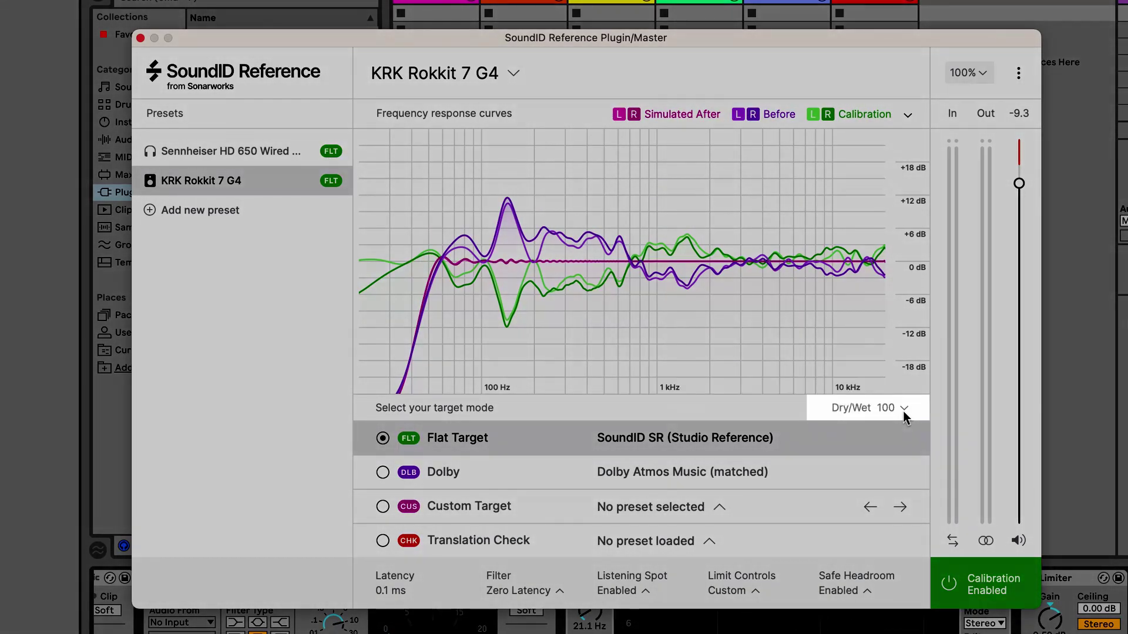
pyautogui.click(903, 409)
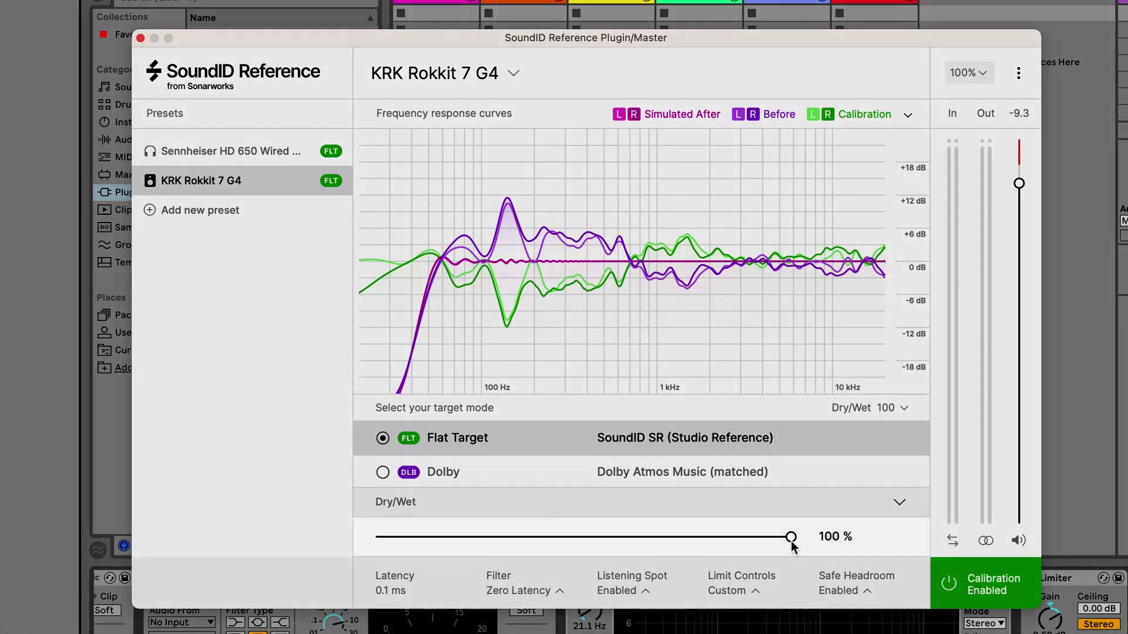
# Step: Return Dry/Wet to 100% and select the Dolby Atmos Music (matched) target
pyautogui.moveTo(791, 542)
pyautogui.mouseDown()
pyautogui.moveTo(705, 541)
pyautogui.moveTo(810, 537)
pyautogui.mouseUp()
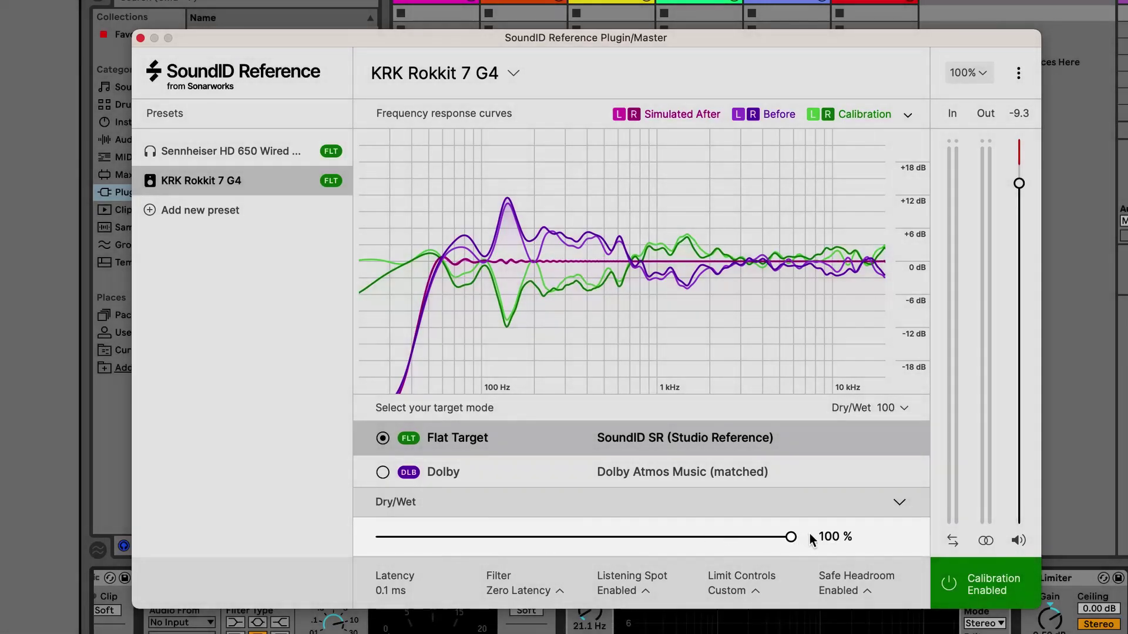
pyautogui.click(904, 410)
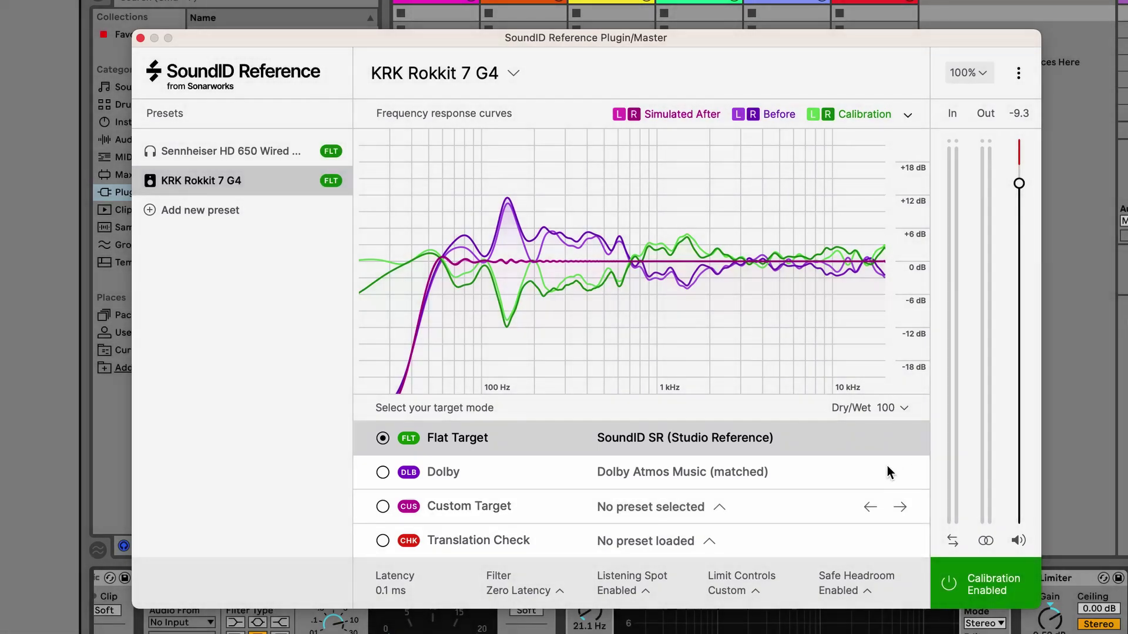
pyautogui.click(885, 467)
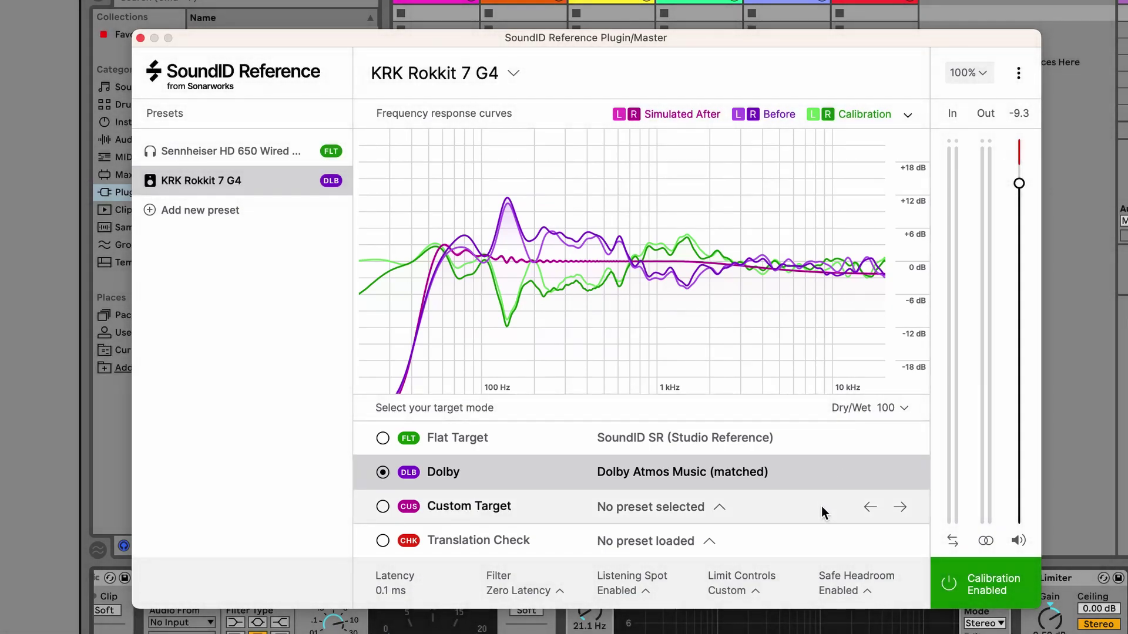
# Step: Boost the Custom Target low filter point to about +4.7 dB, then switch to Translation Check mode
pyautogui.click(821, 506)
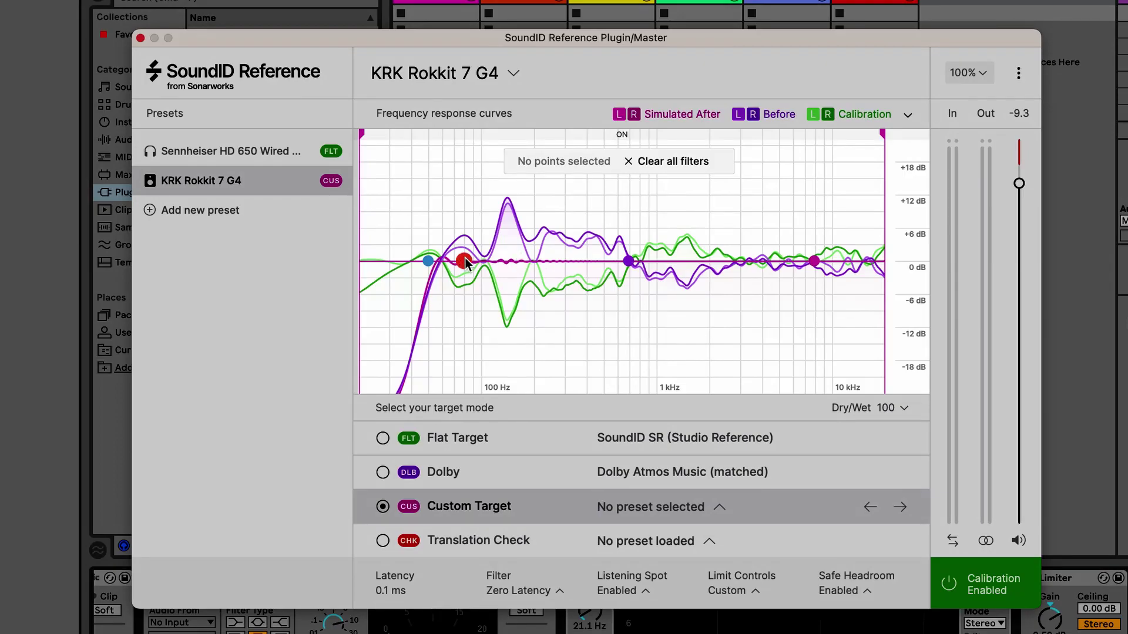
pyautogui.moveTo(466, 260); pyautogui.dragTo(476, 236)
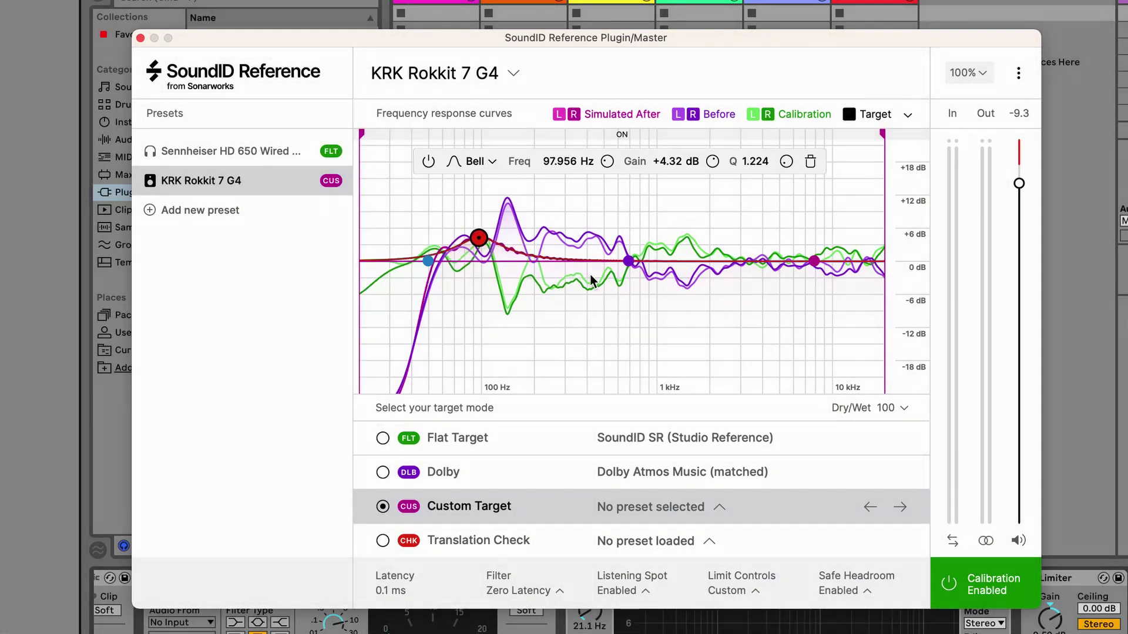
pyautogui.click(718, 507)
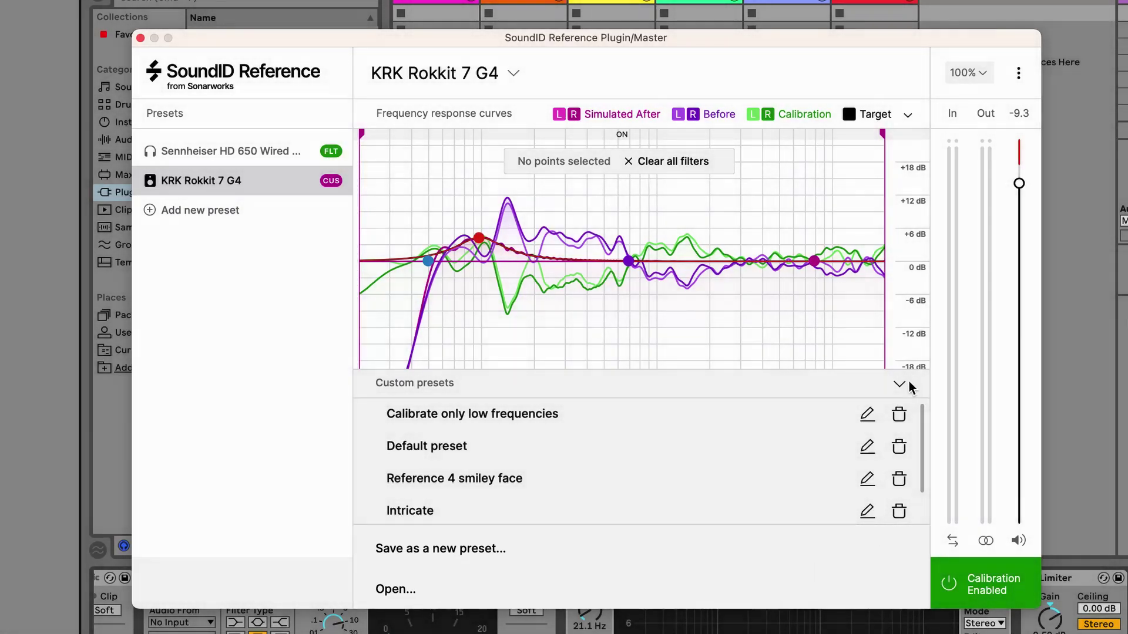
pyautogui.click(906, 383)
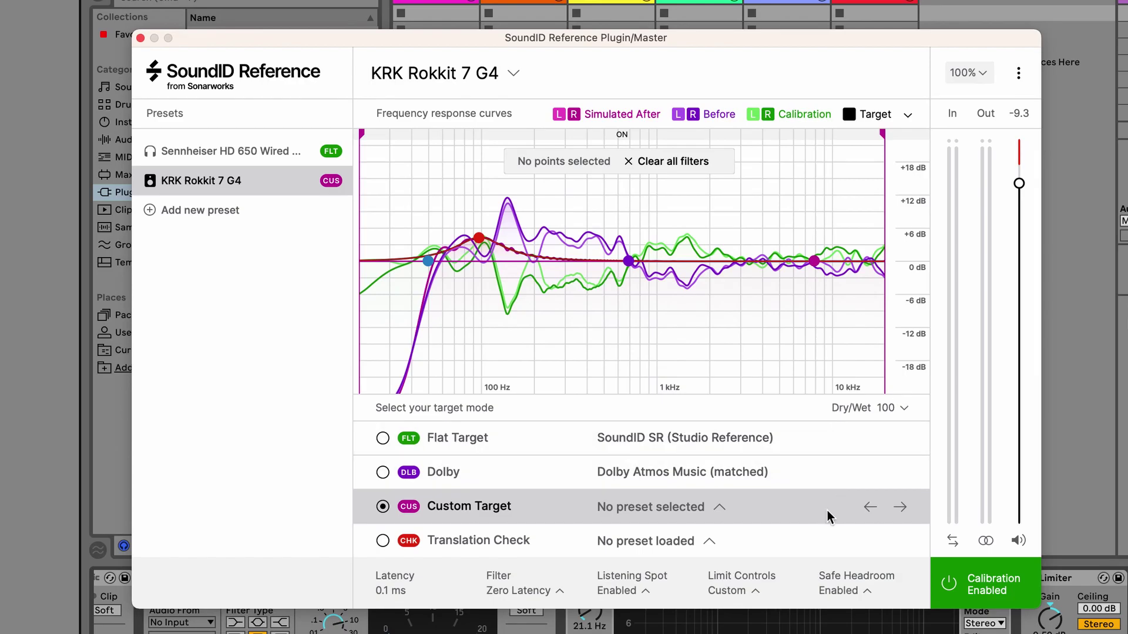
pyautogui.click(532, 537)
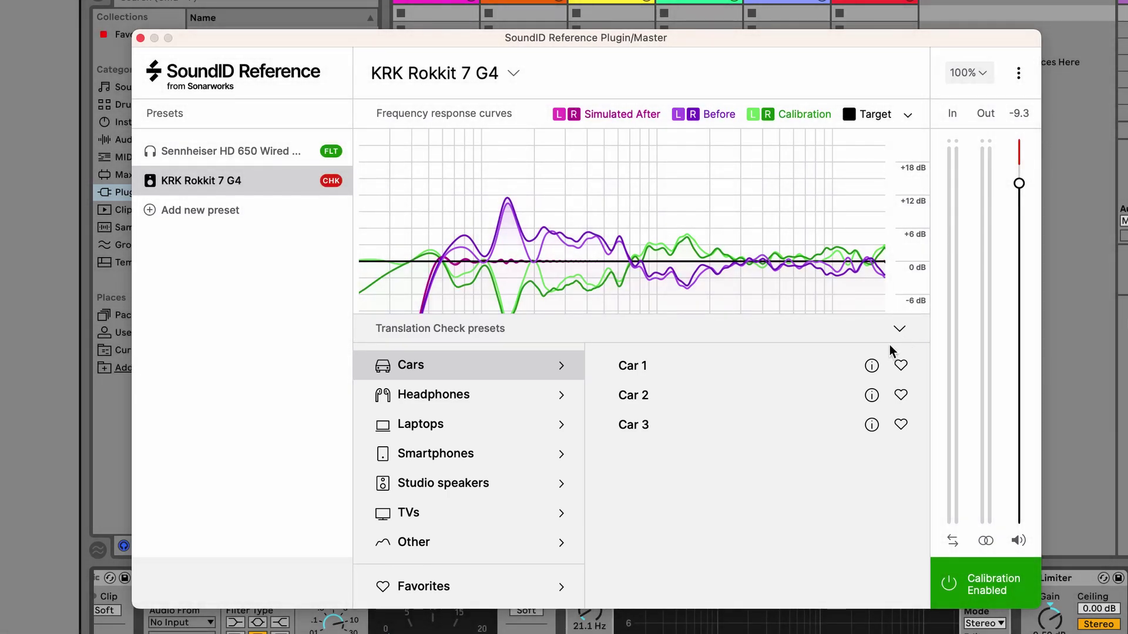
# Step: Browse the device categories and add the AIAIAI TMA-2 HD headphone profile for Translation Check
pyautogui.click(511, 403)
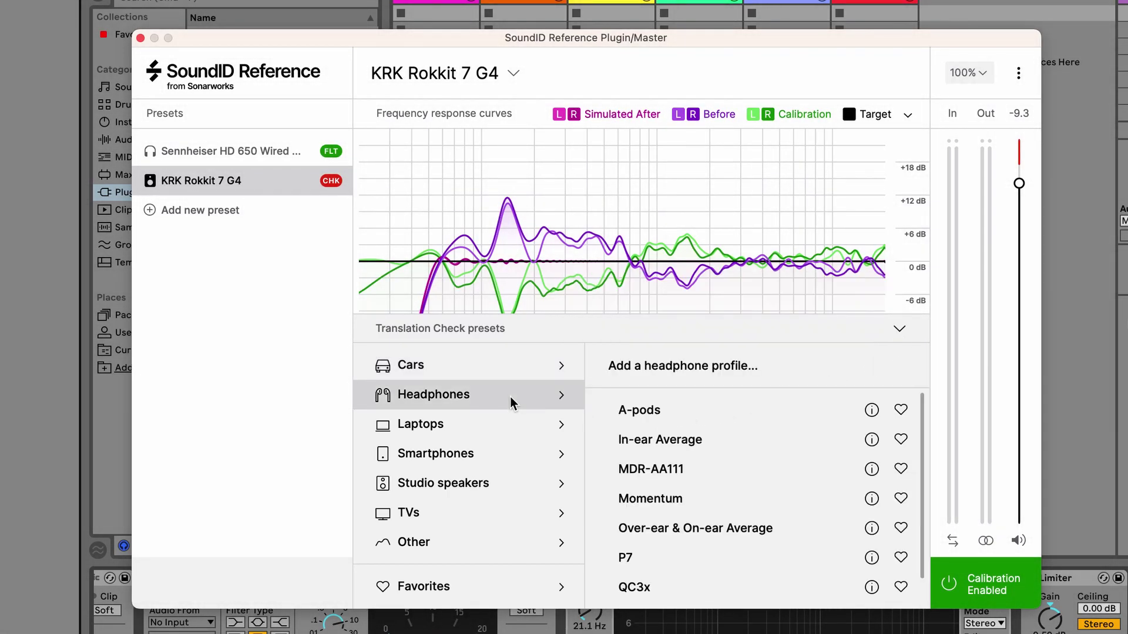
pyautogui.click(500, 454)
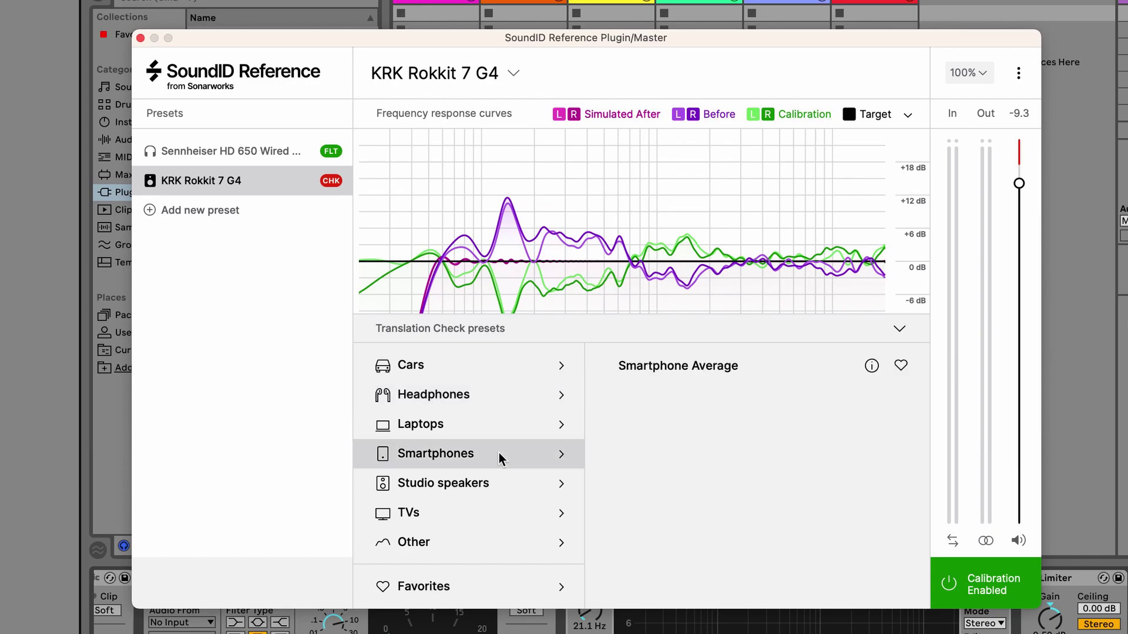
pyautogui.click(501, 487)
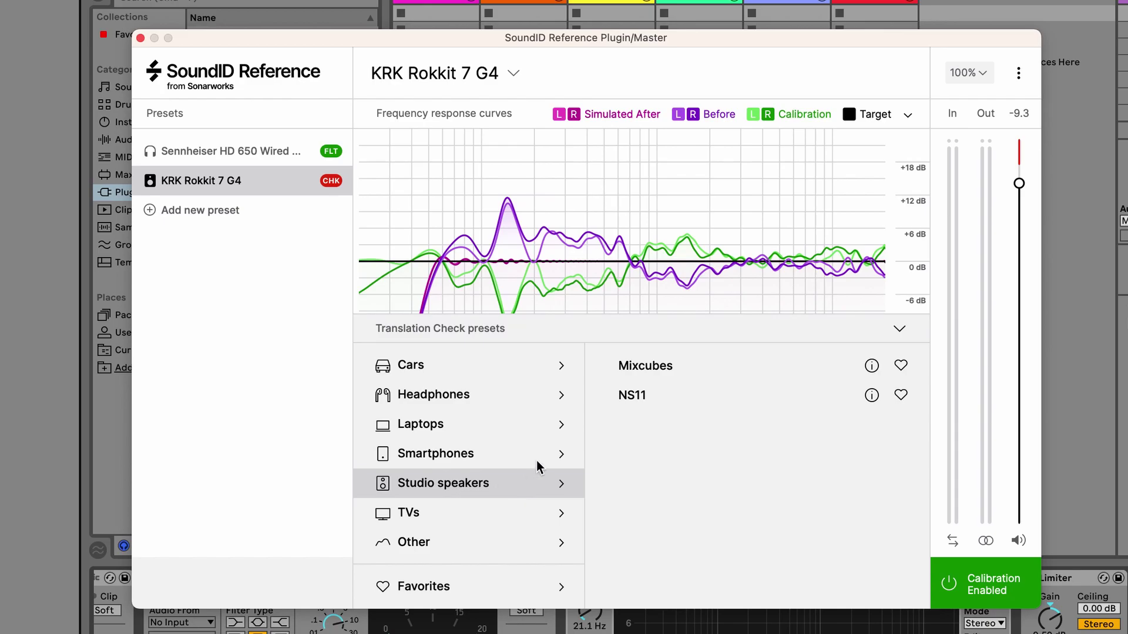
pyautogui.click(545, 397)
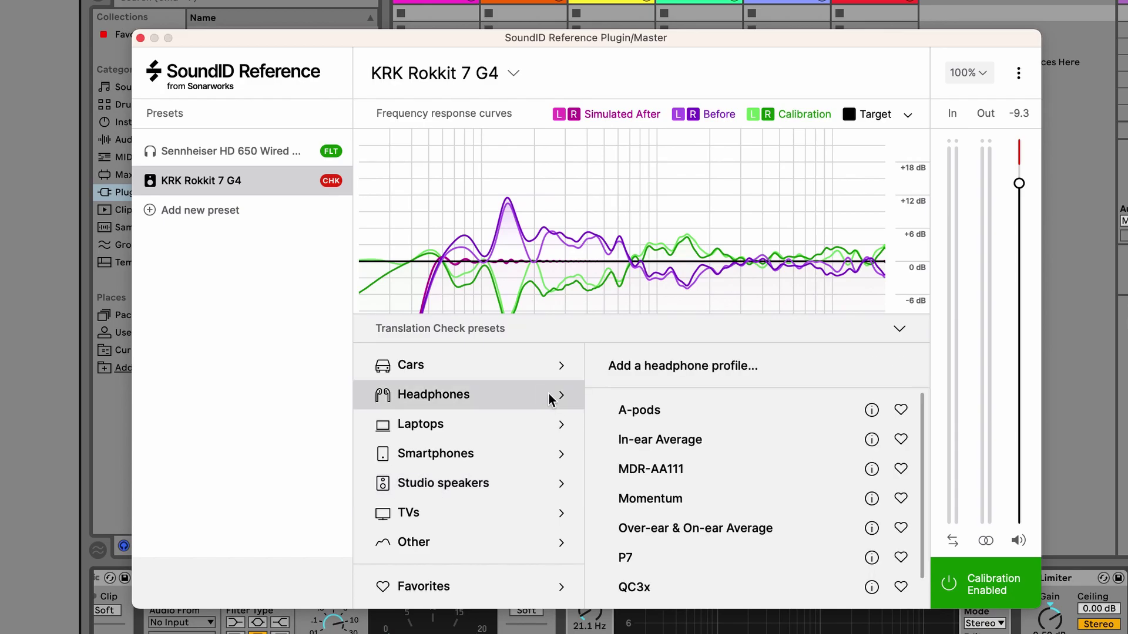
pyautogui.click(735, 372)
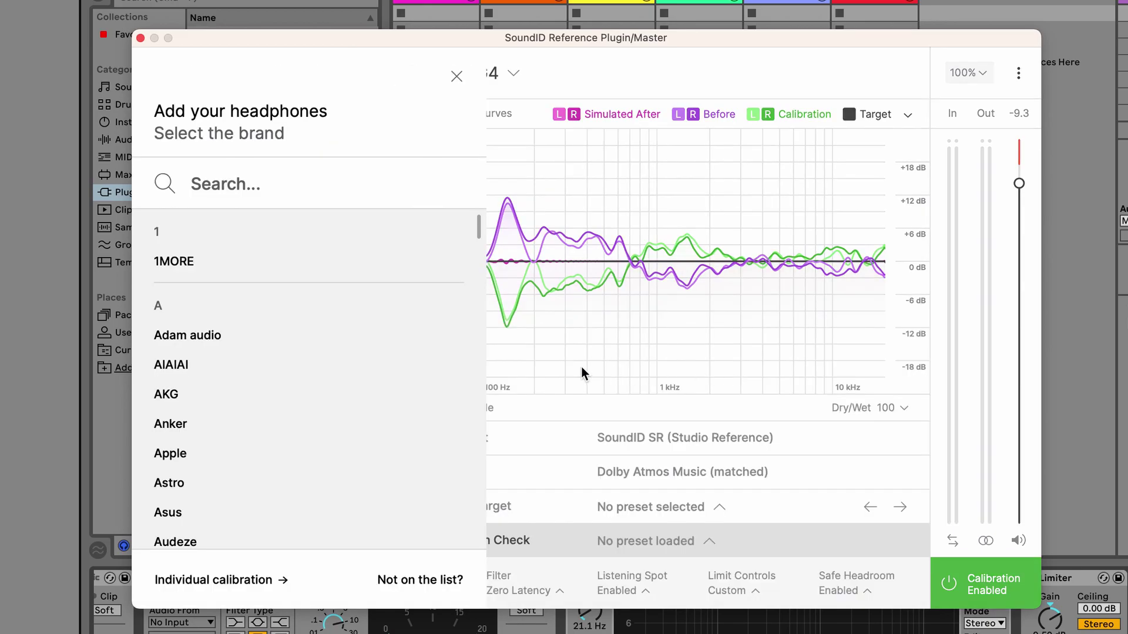
pyautogui.click(391, 365)
pyautogui.click(352, 296)
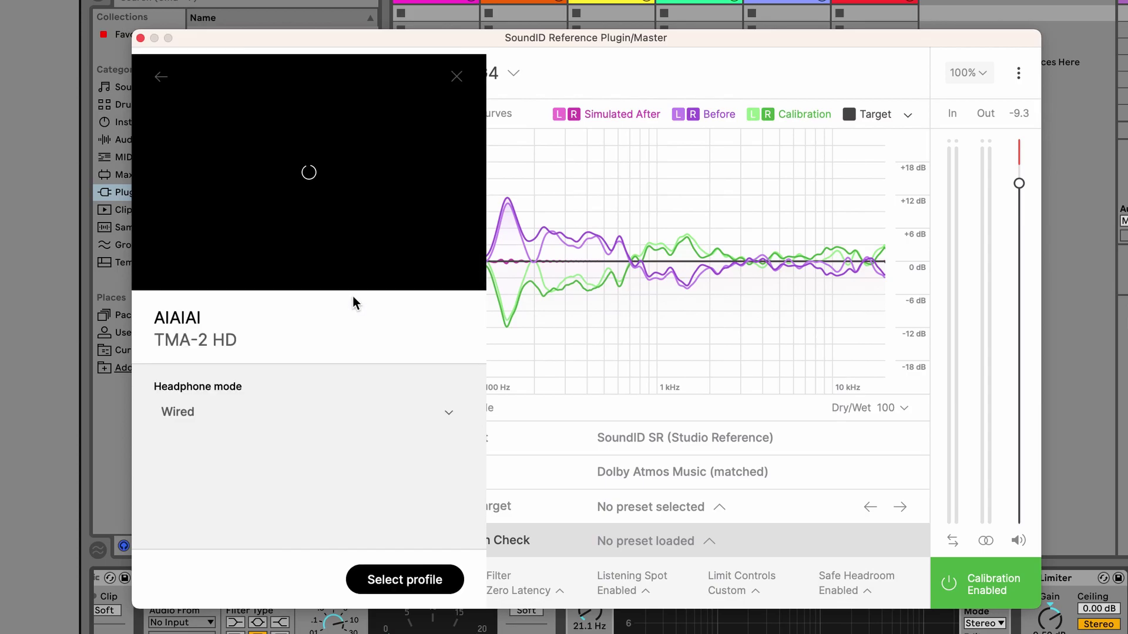
pyautogui.click(429, 582)
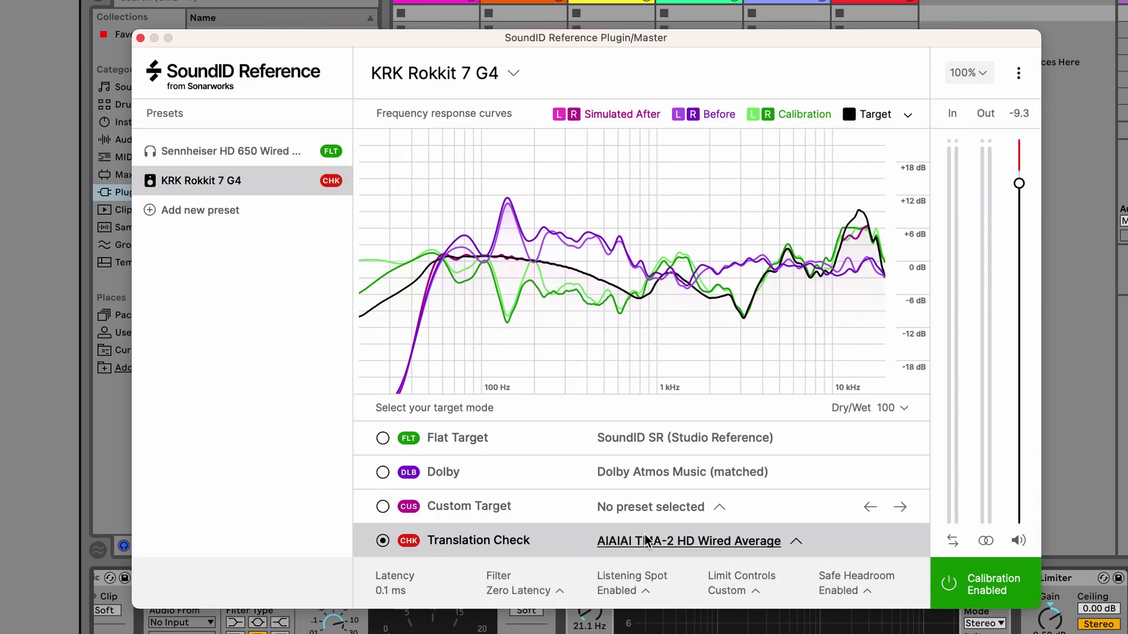
# Step: Favourite AIAIAI TMA-2 HD Wired Average, view the Favorites list, then switch back to Flat Target
pyautogui.click(796, 541)
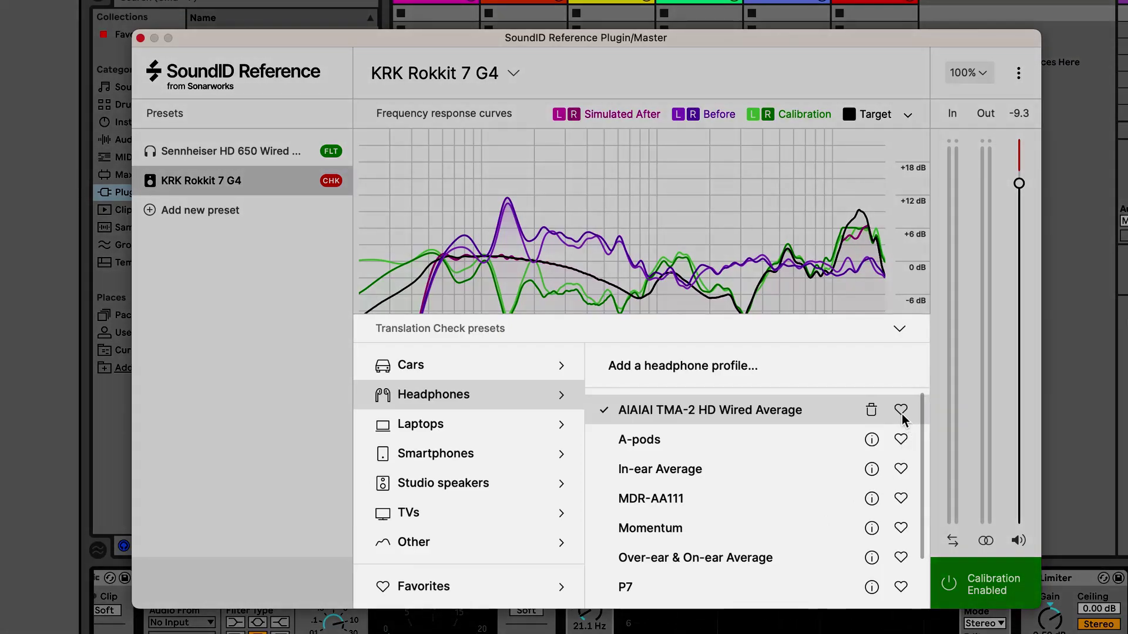
pyautogui.click(901, 410)
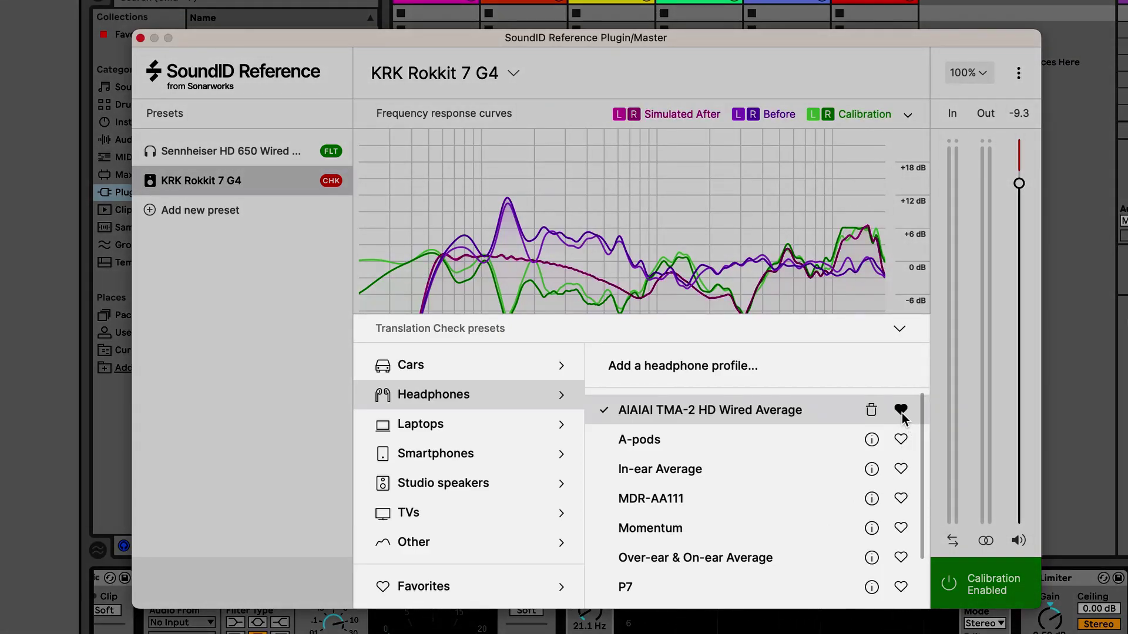
pyautogui.click(498, 576)
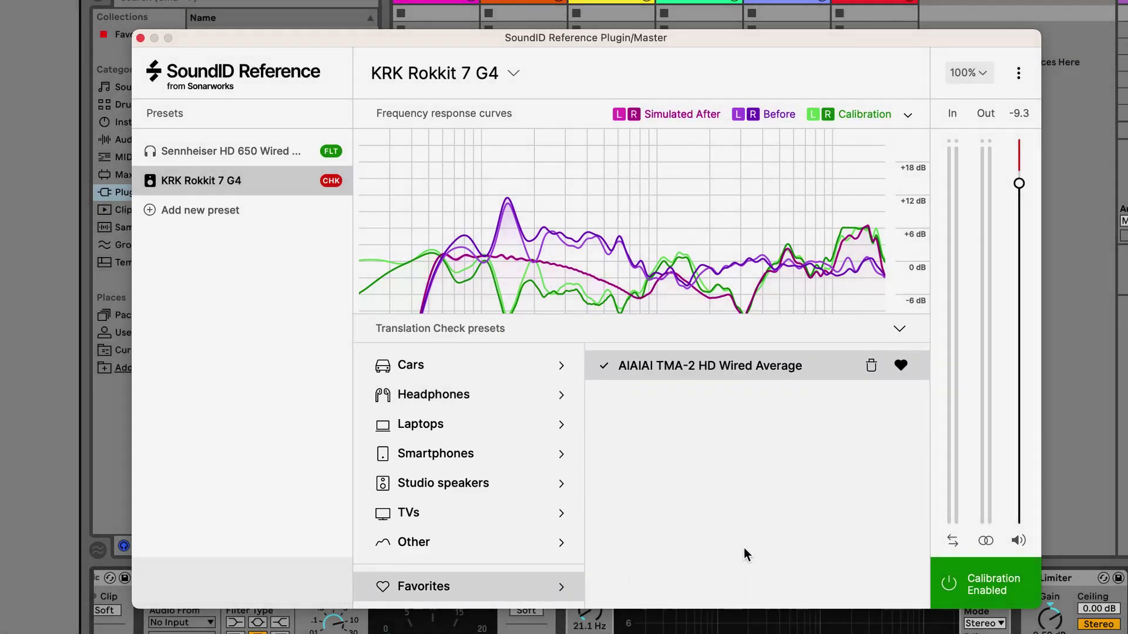
pyautogui.click(890, 364)
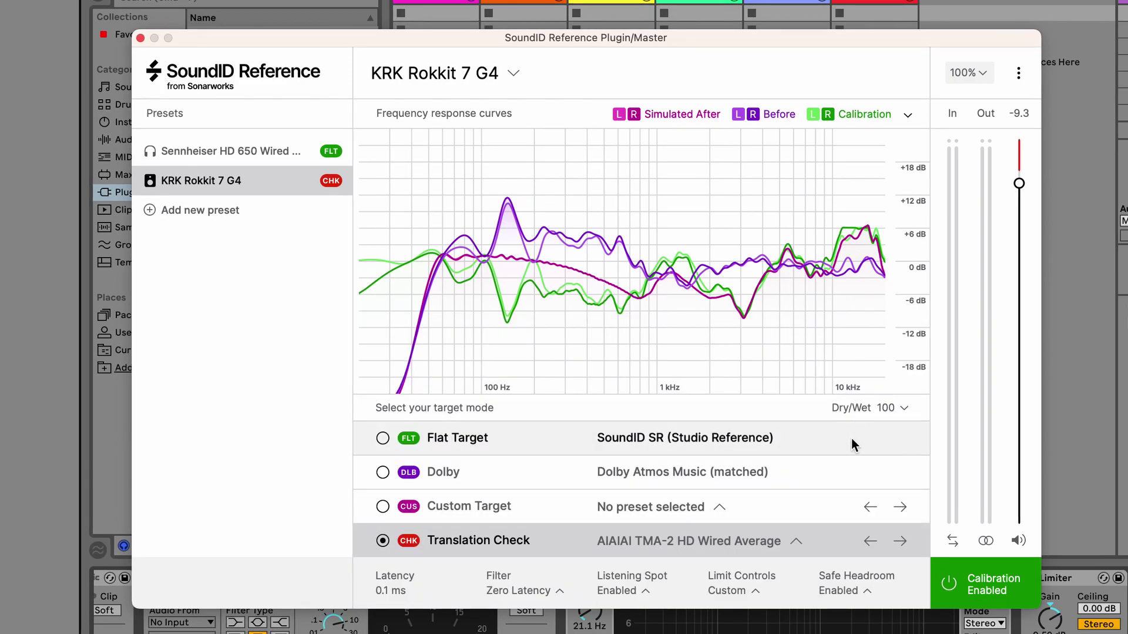
pyautogui.click(851, 438)
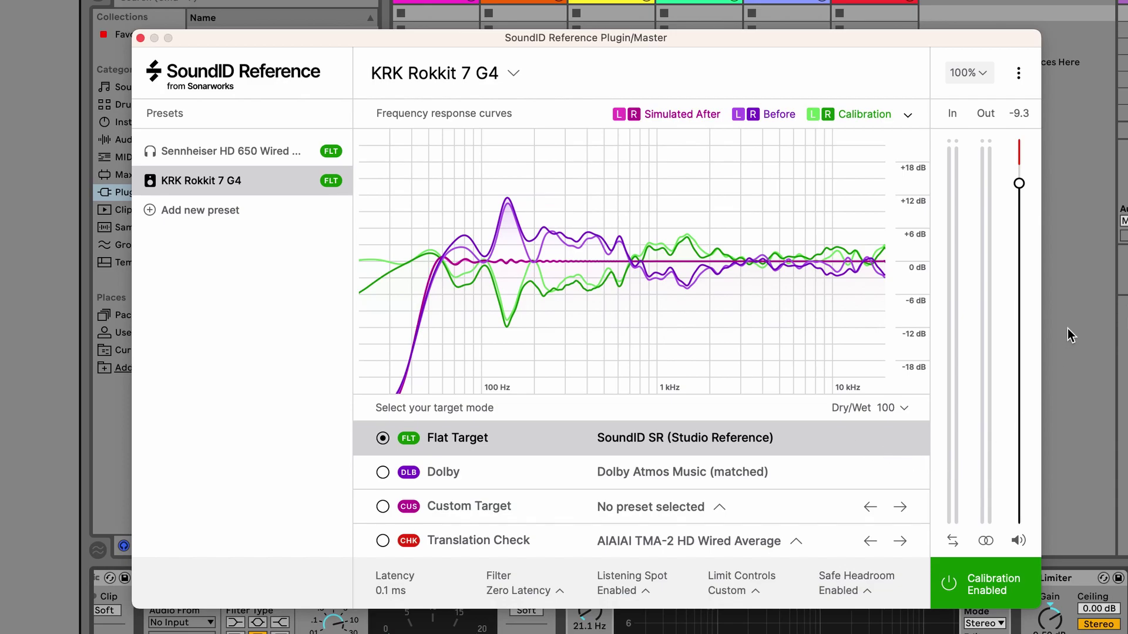
# Step: Return focus to the Ableton Live set behind the SoundID Reference window
pyautogui.click(1084, 177)
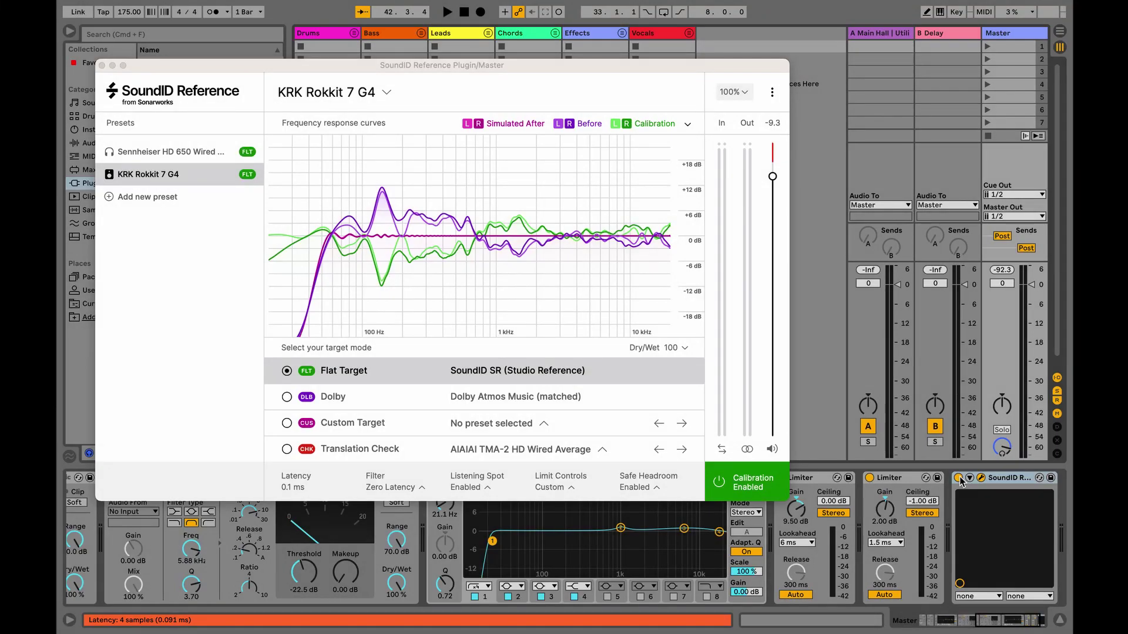
# Step: Bypass and re-enable the SoundID device, raising the plugin's Out level to -4.9 dB
pyautogui.click(958, 478)
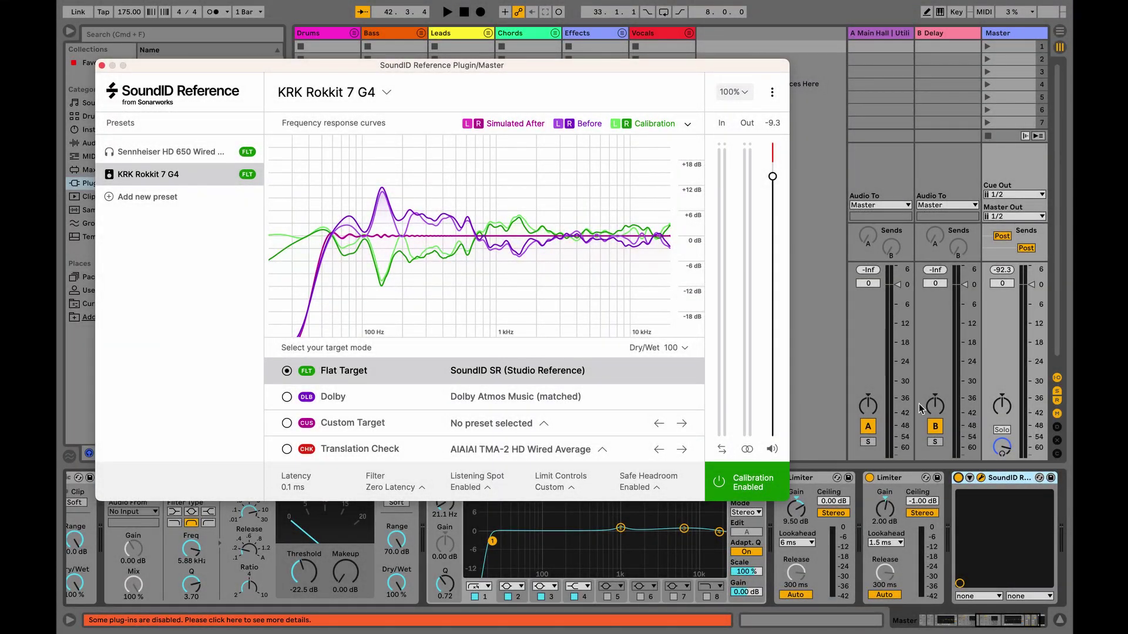
pyautogui.click(961, 479)
pyautogui.moveTo(773, 176); pyautogui.dragTo(773, 162)
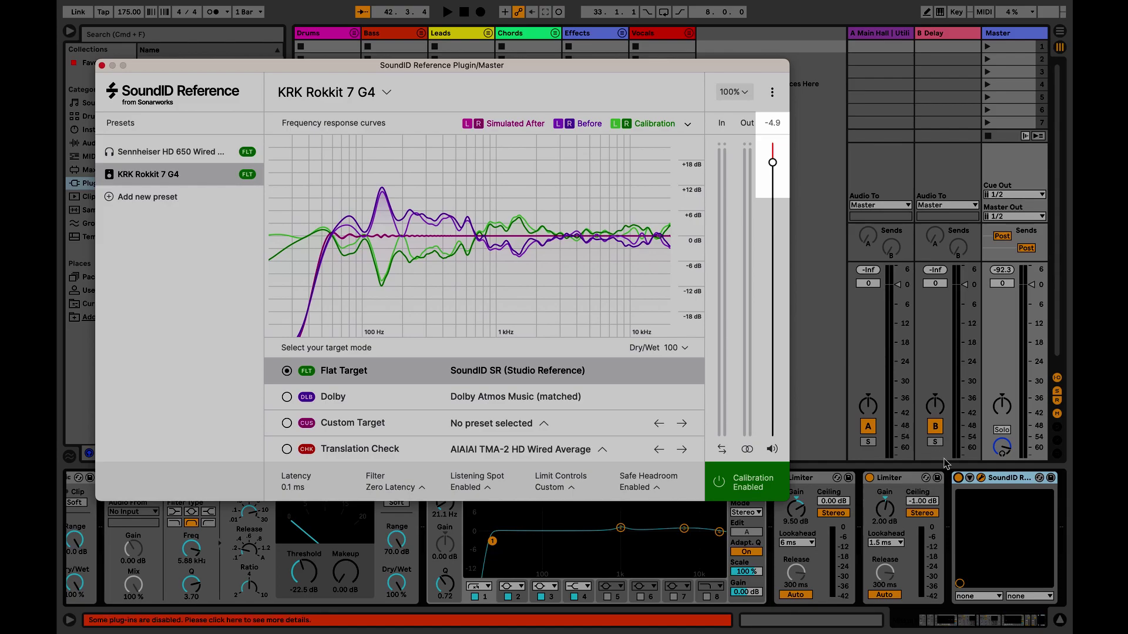
pyautogui.click(965, 485)
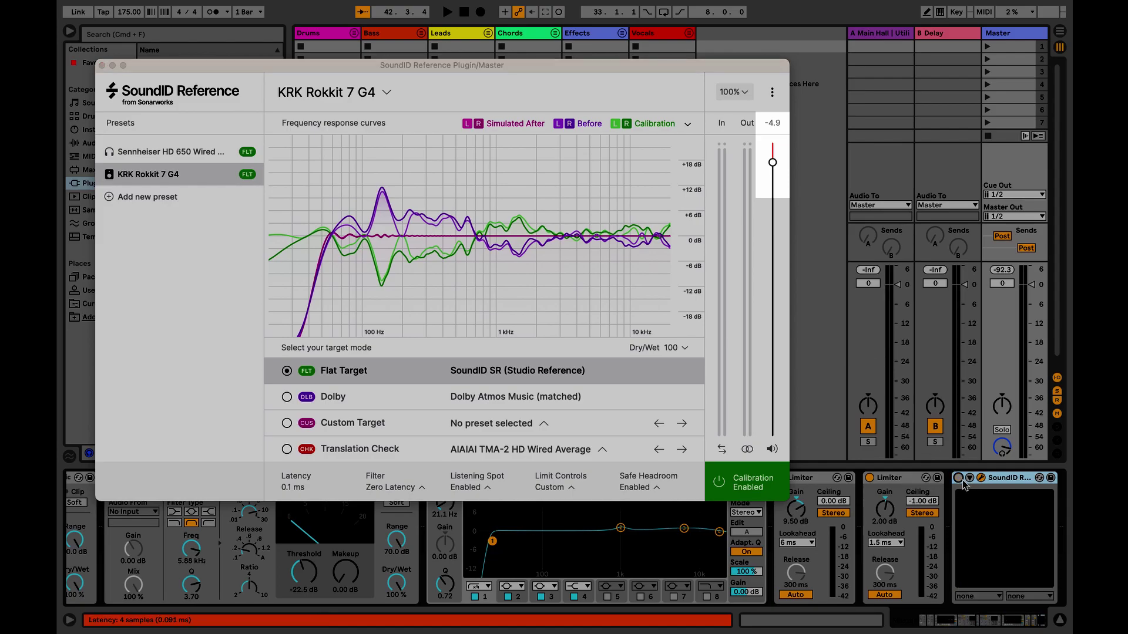
pyautogui.click(960, 479)
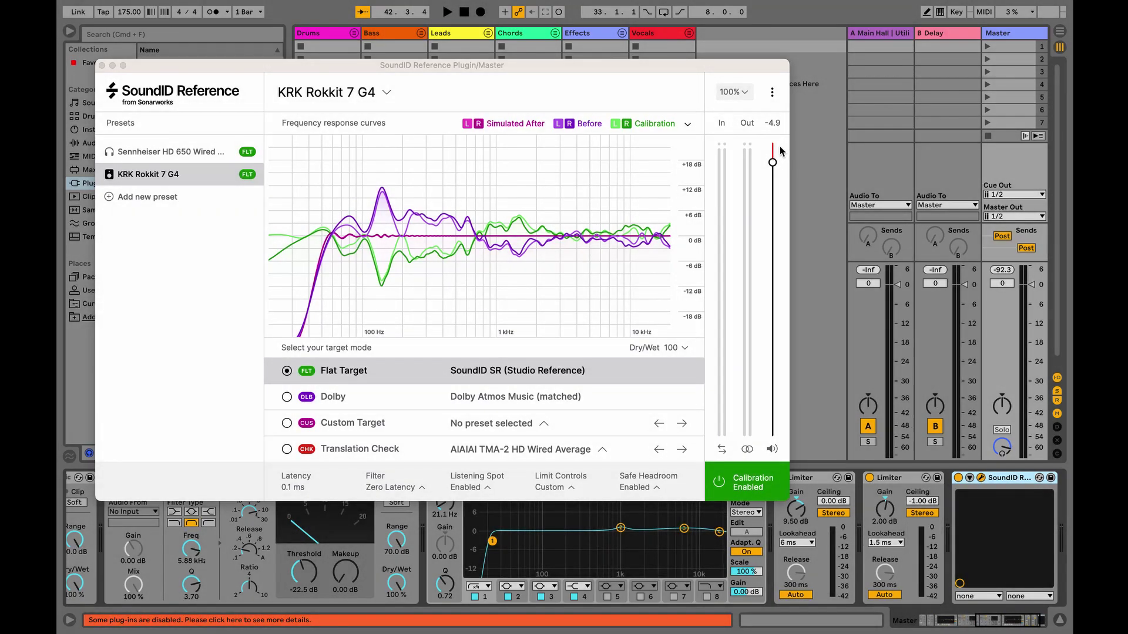
pyautogui.click(745, 94)
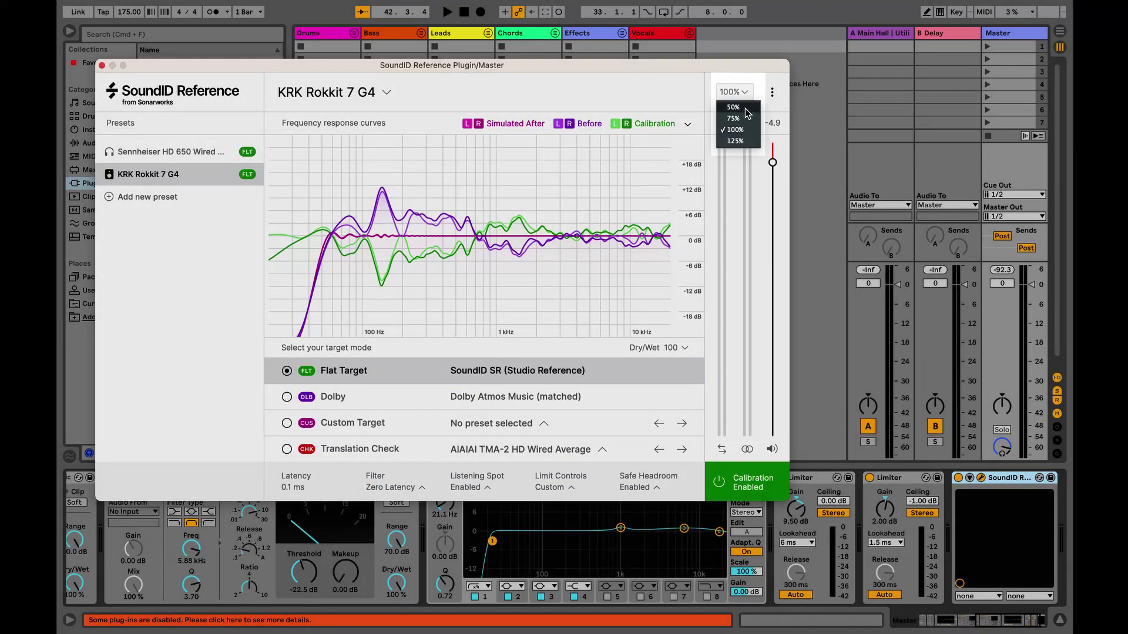
pyautogui.click(746, 107)
pyautogui.click(418, 84)
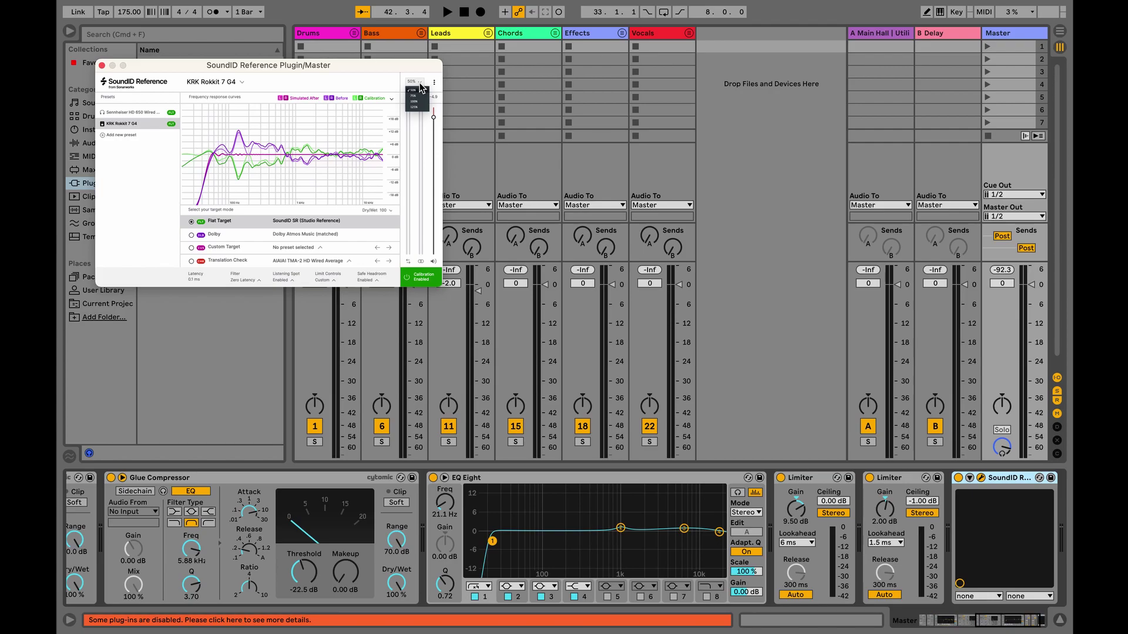
pyautogui.click(418, 101)
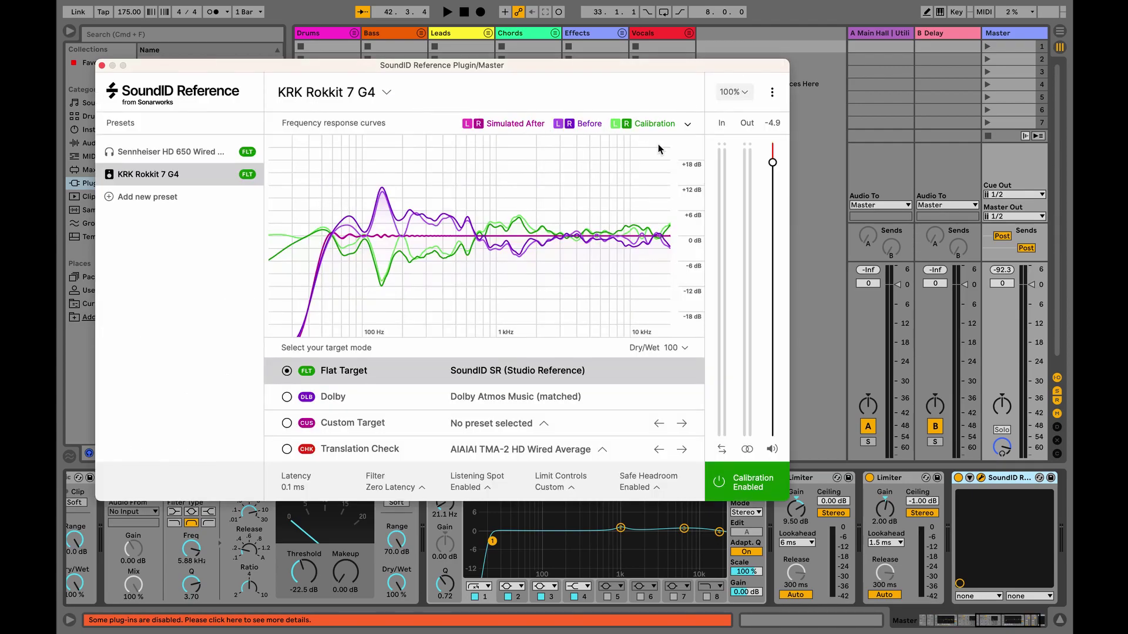
# Step: Toggle the Dark theme on and off, then view the Reference for Multichannel licence information
pyautogui.click(772, 94)
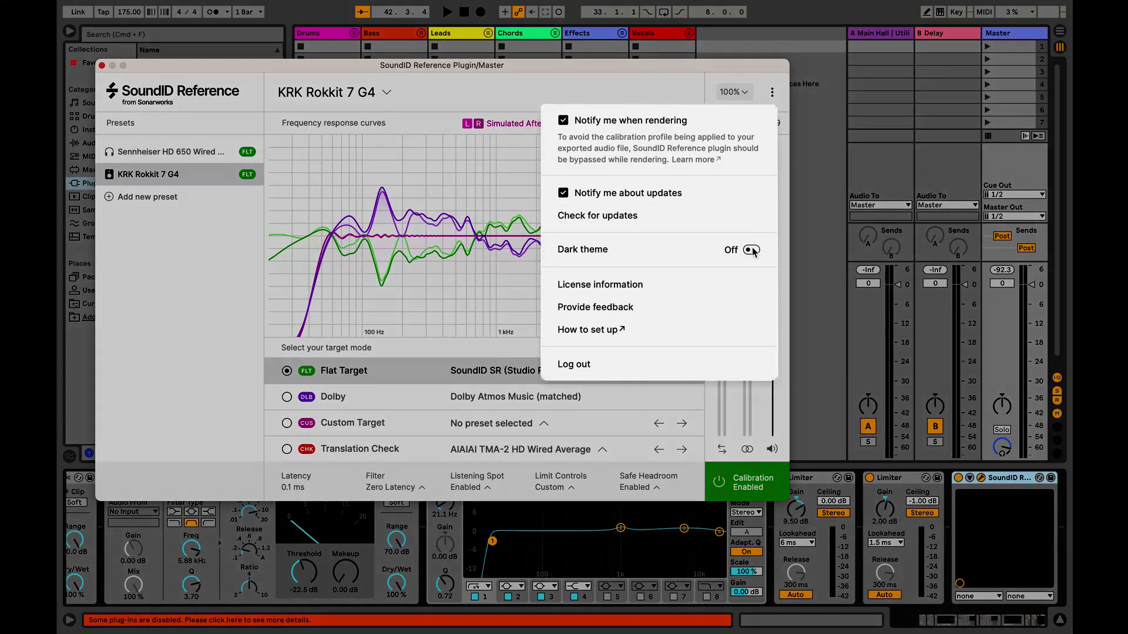
pyautogui.click(751, 251)
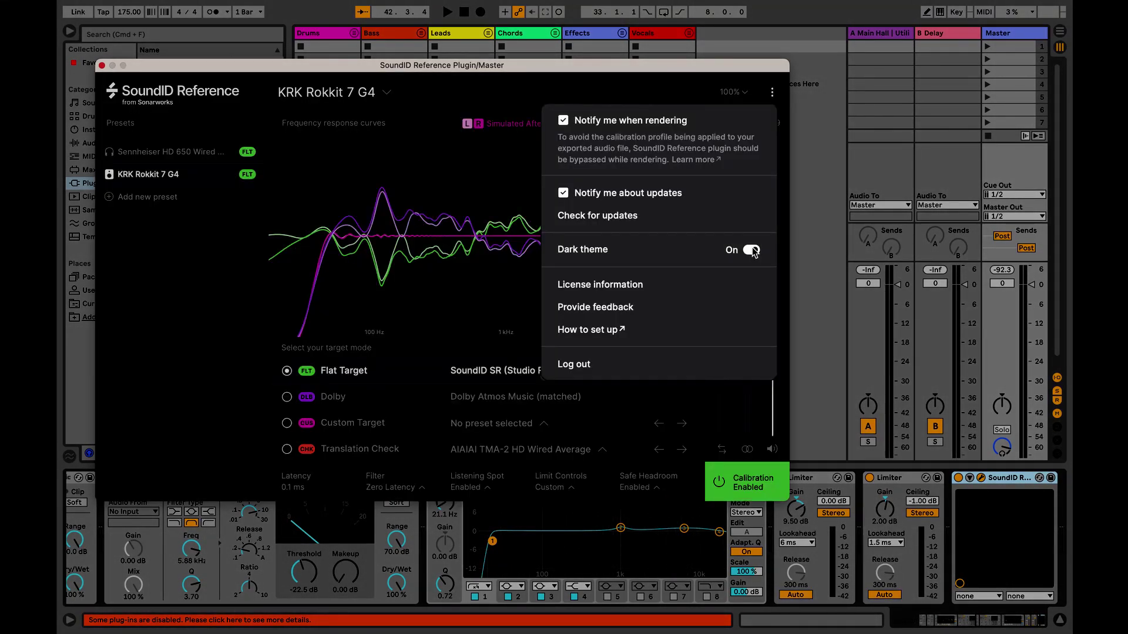
pyautogui.click(751, 250)
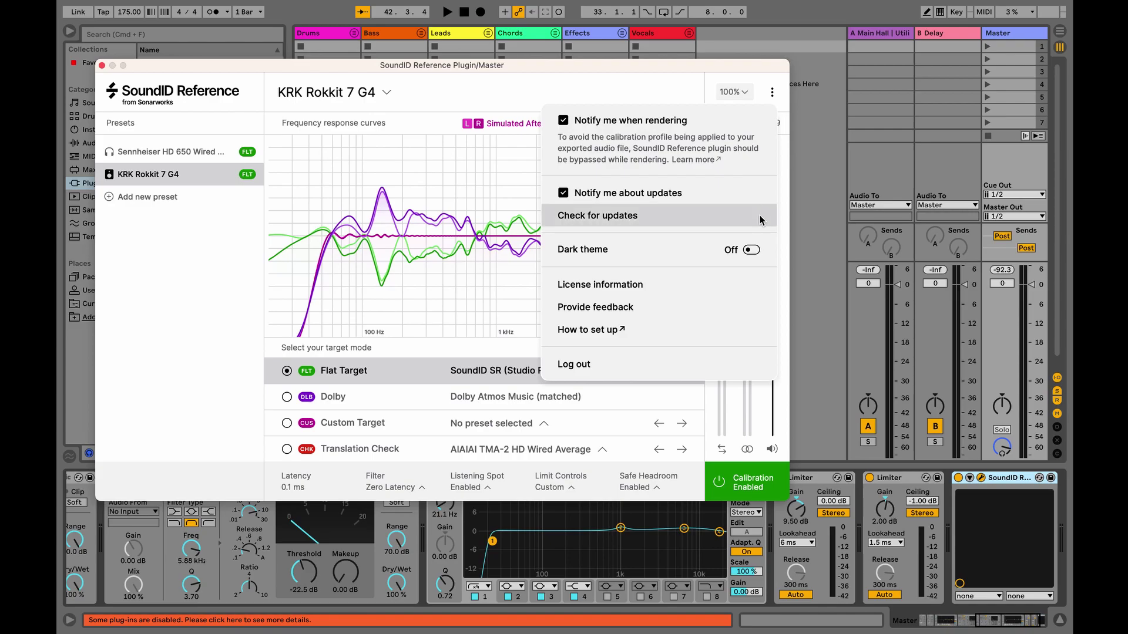
pyautogui.click(758, 284)
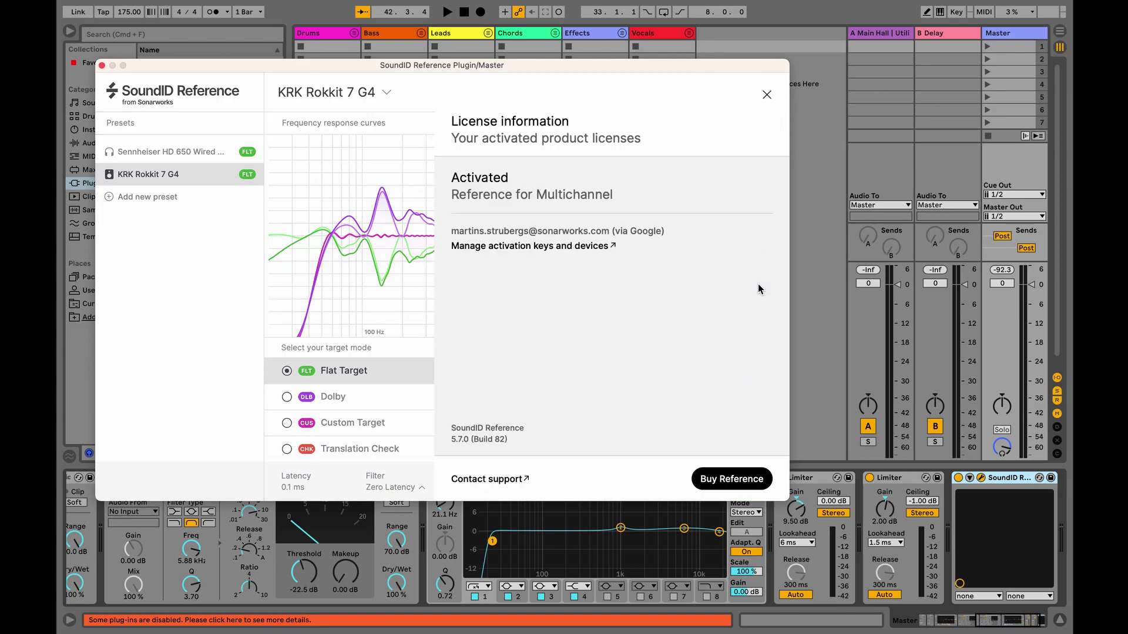